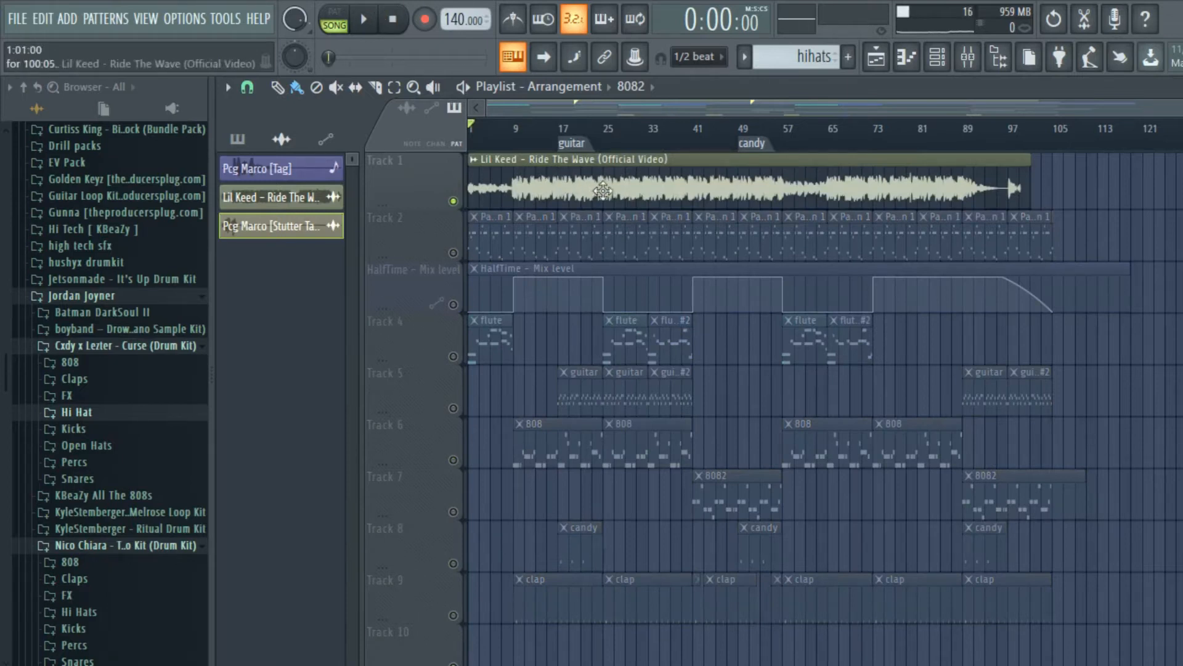
- Play the reference song on Track 1 from the start, skip to about bar 15, and stop playback
left_click(360, 25)
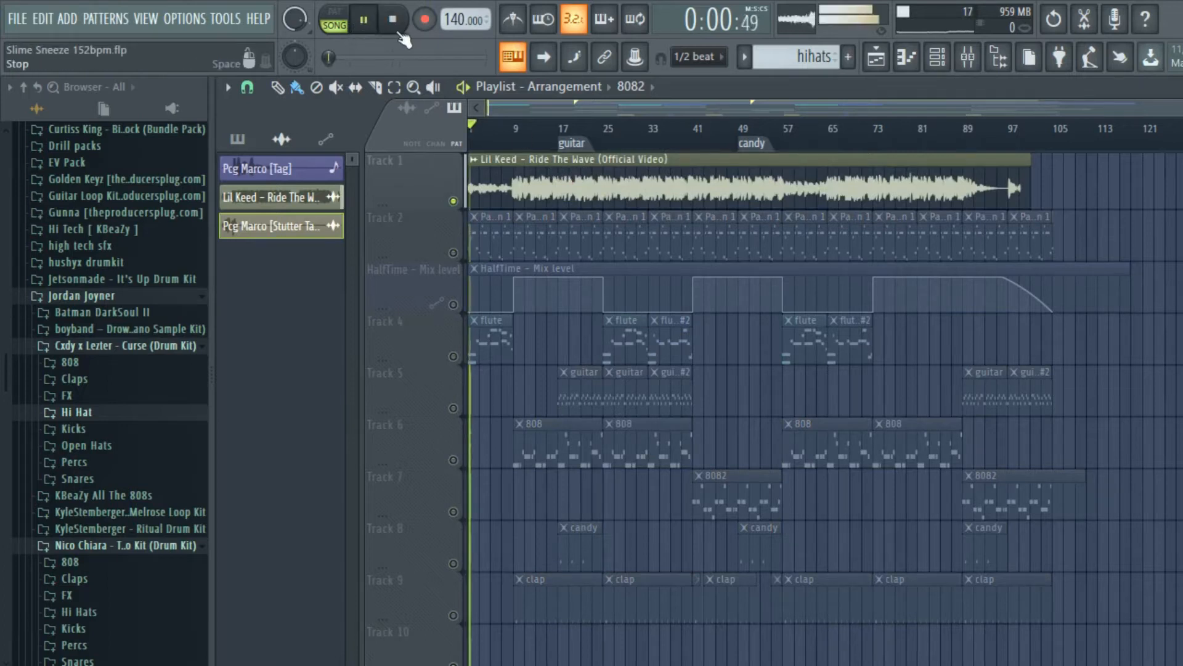
left_click(548, 146)
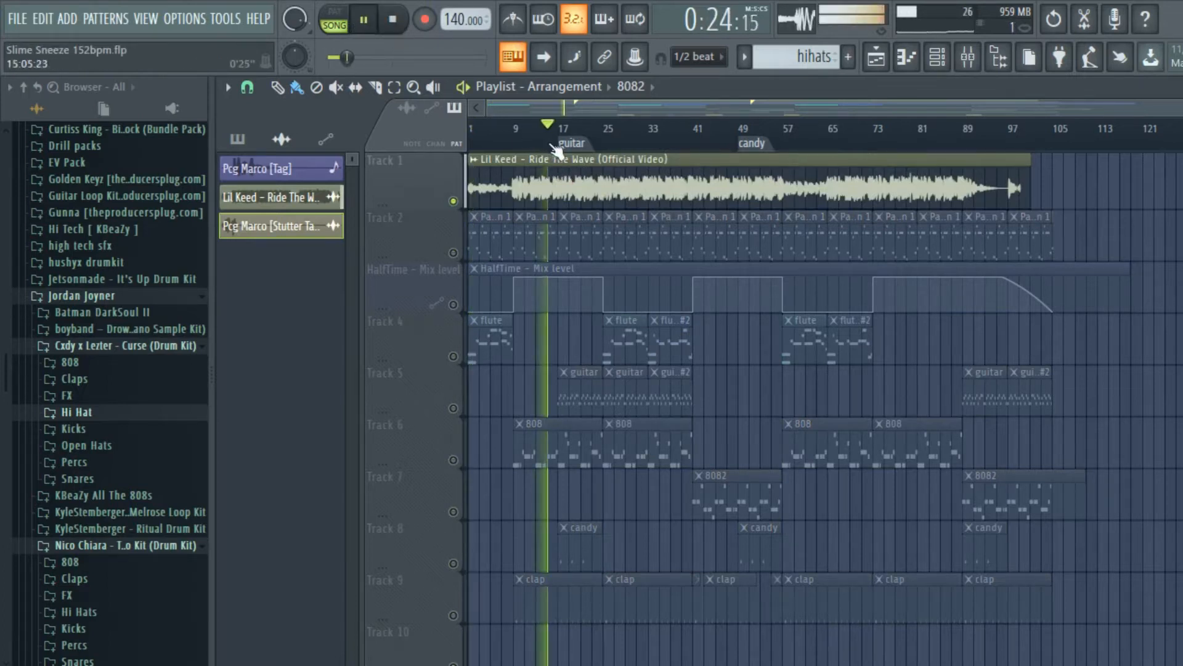
left_click(396, 21)
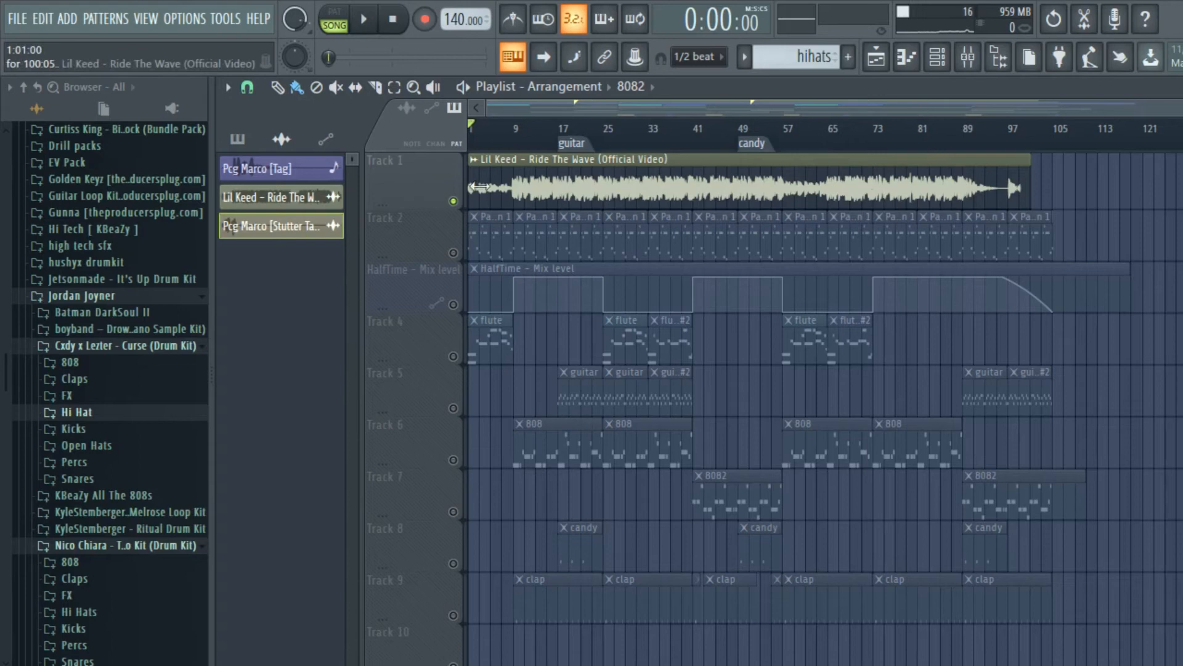
- Unmute Track 2, the HalfTime automation track, Track 4 and Track 5 alongside the reference song, and reposition the Playlist window
left_click(453, 201)
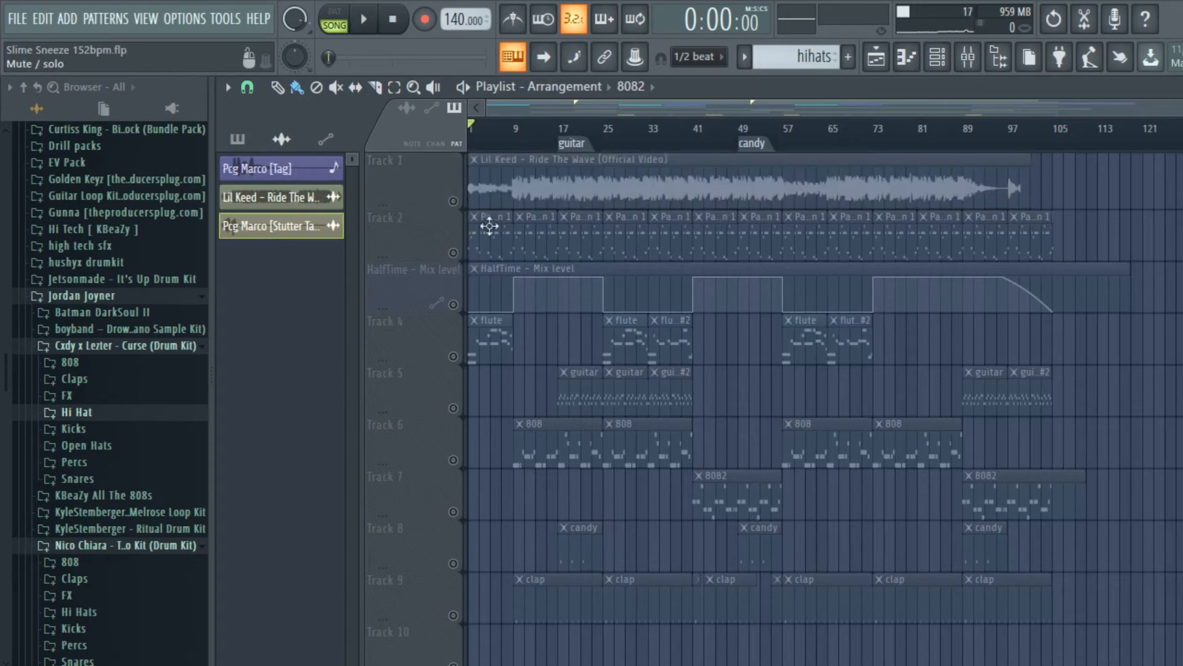
left_click_drag(809, 82, 785, 116)
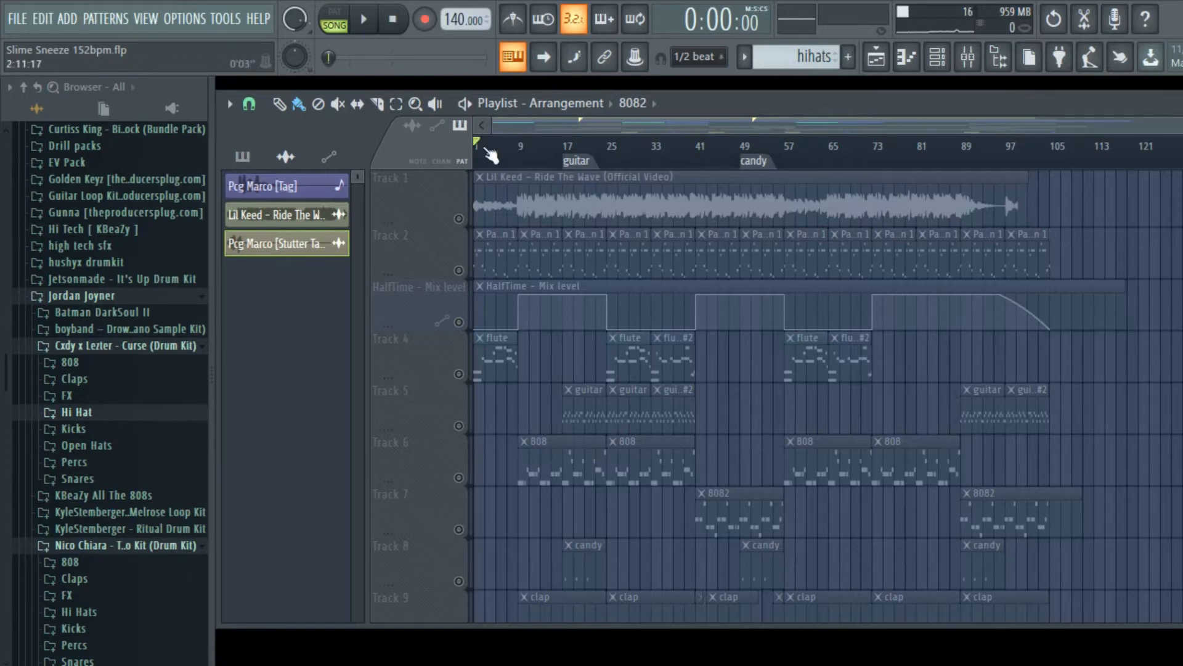
left_click(458, 219)
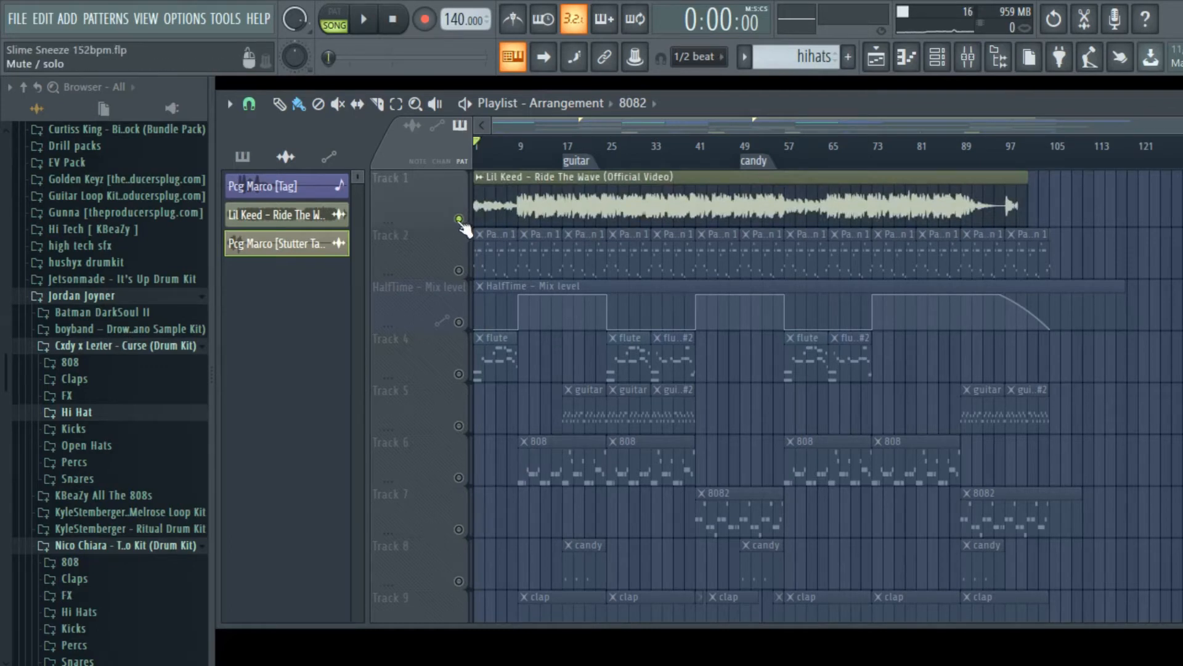
left_click(458, 270)
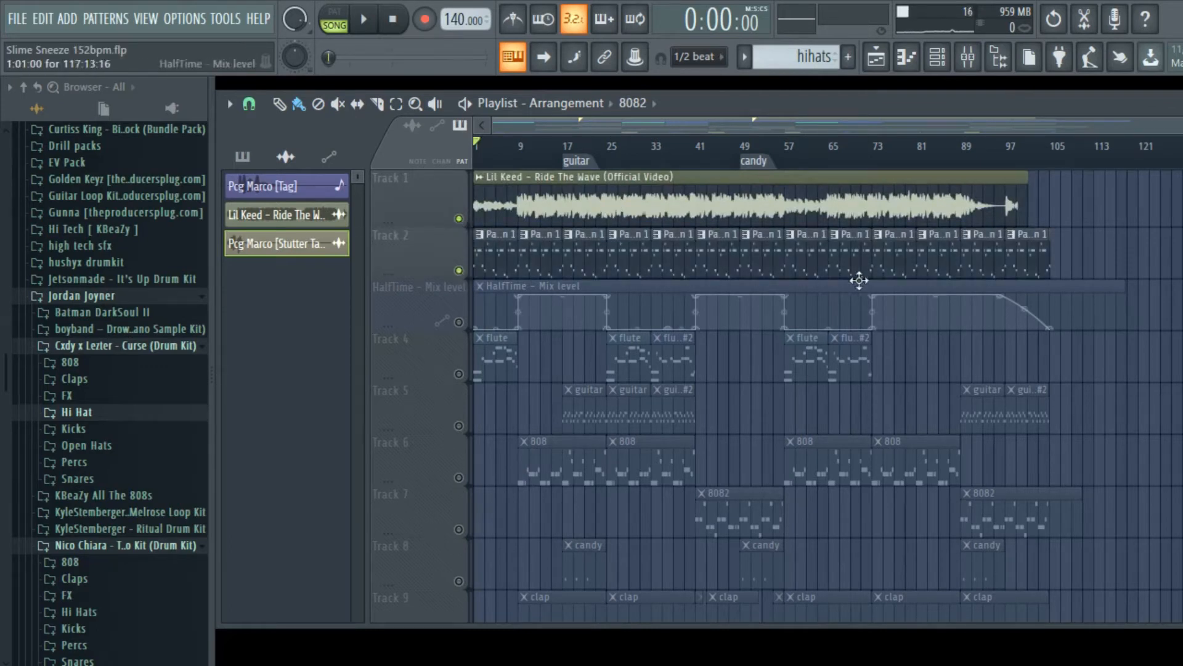
left_click(459, 322)
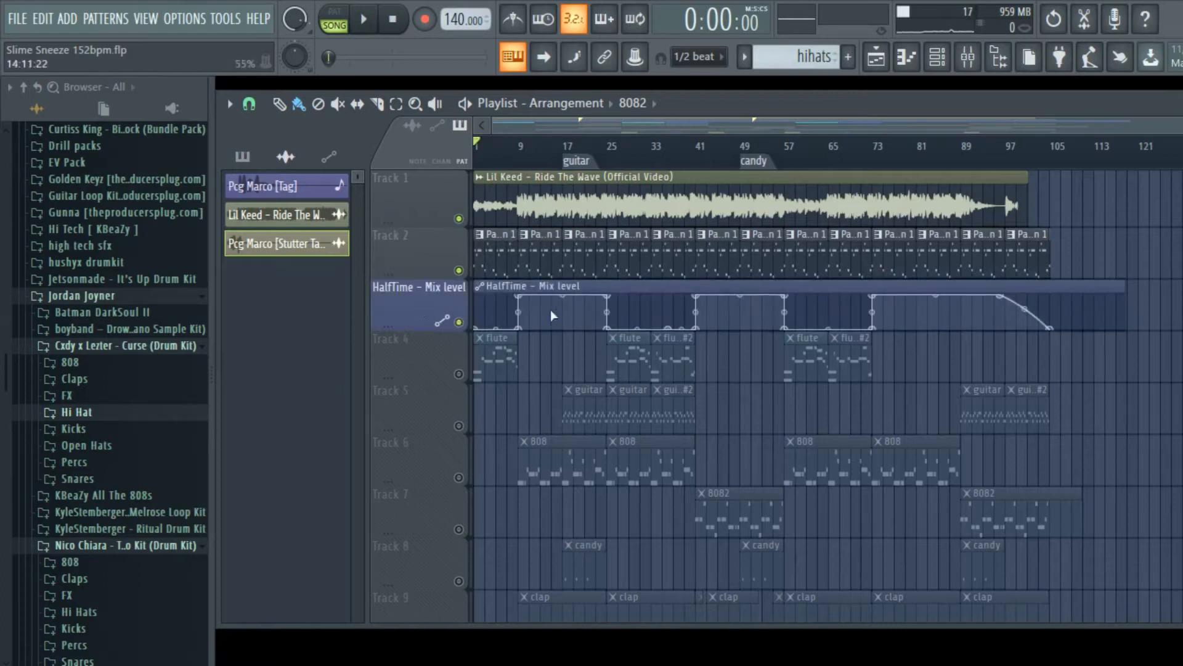
left_click(459, 373)
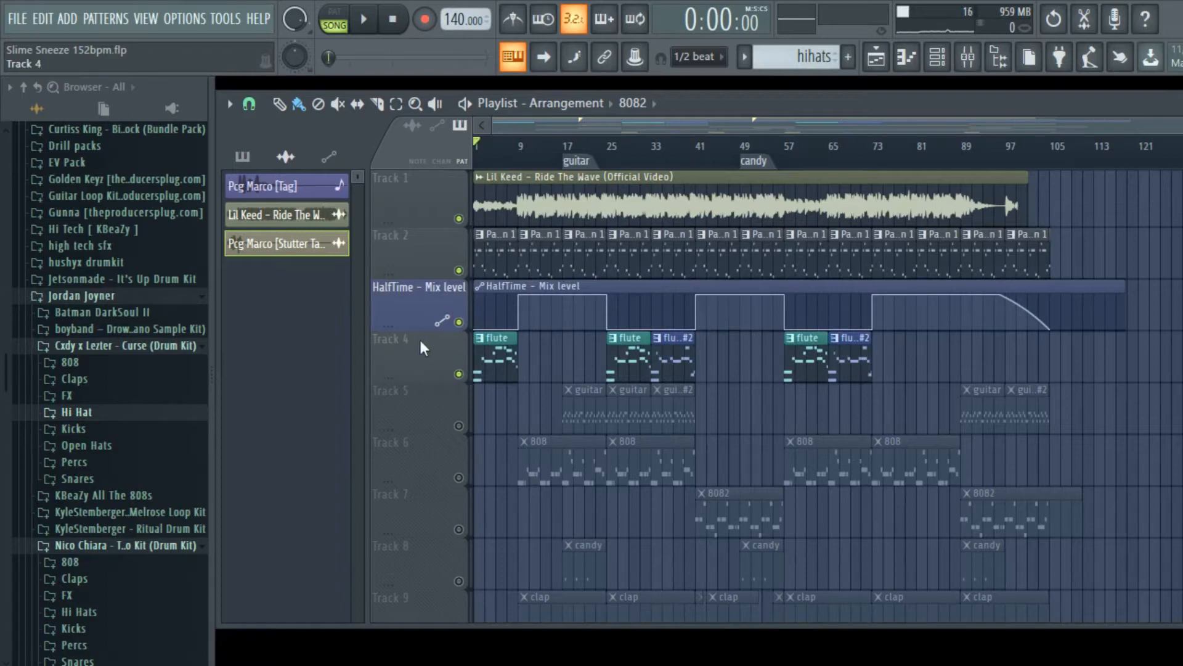
left_click(459, 426)
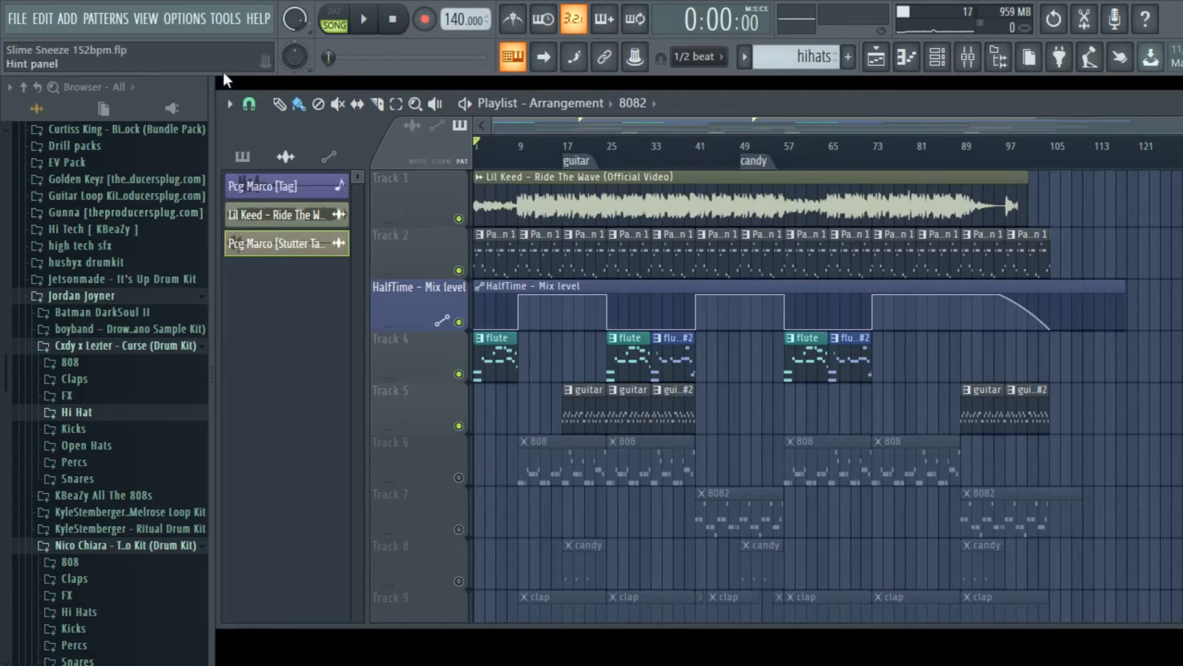
left_click_drag(480, 111, 492, 106)
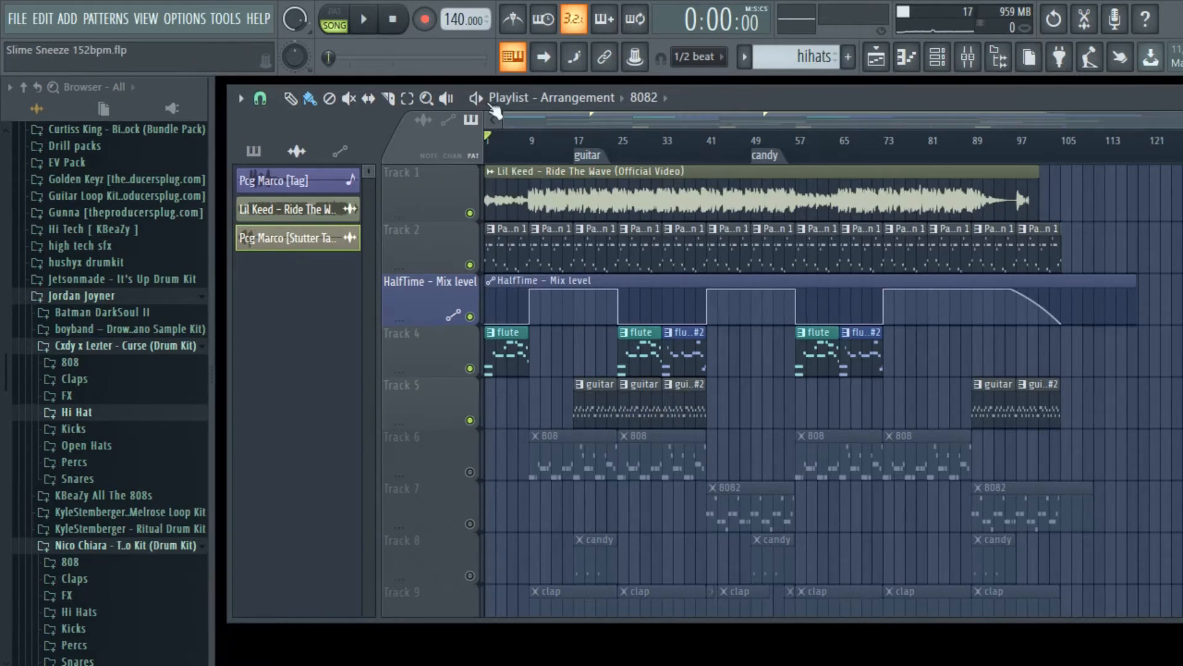
- Show all channels in the Channel rack, and bring the Playlist back to the front, repositioned over it
mouse_move(699, 282)
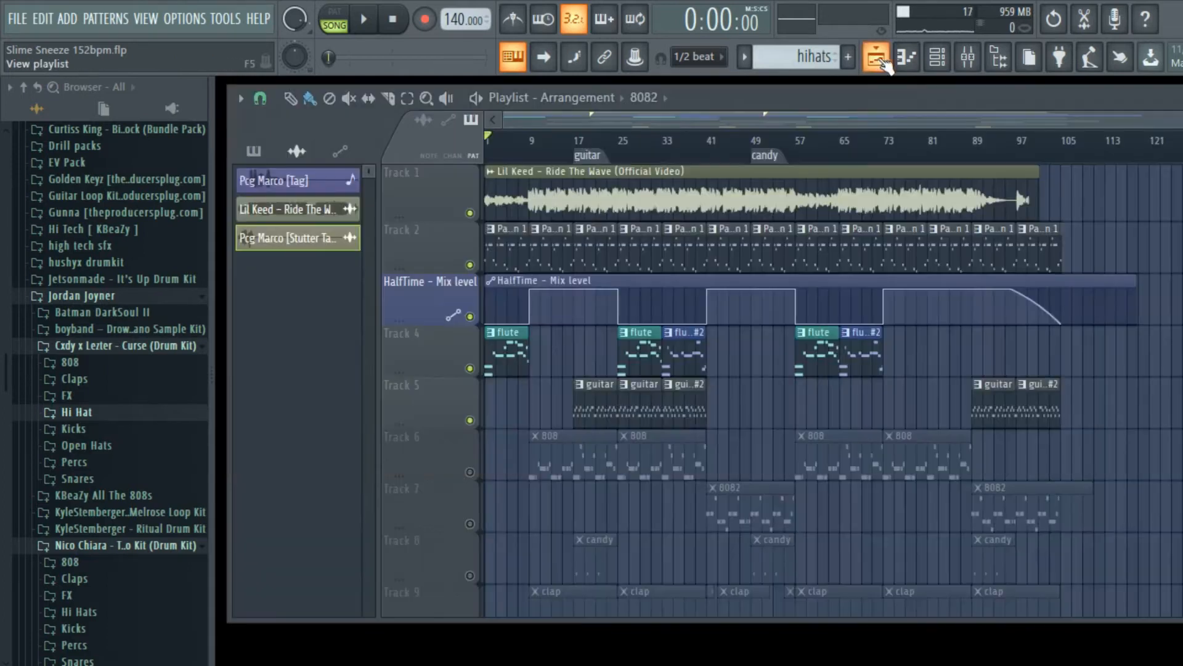
left_click(907, 57)
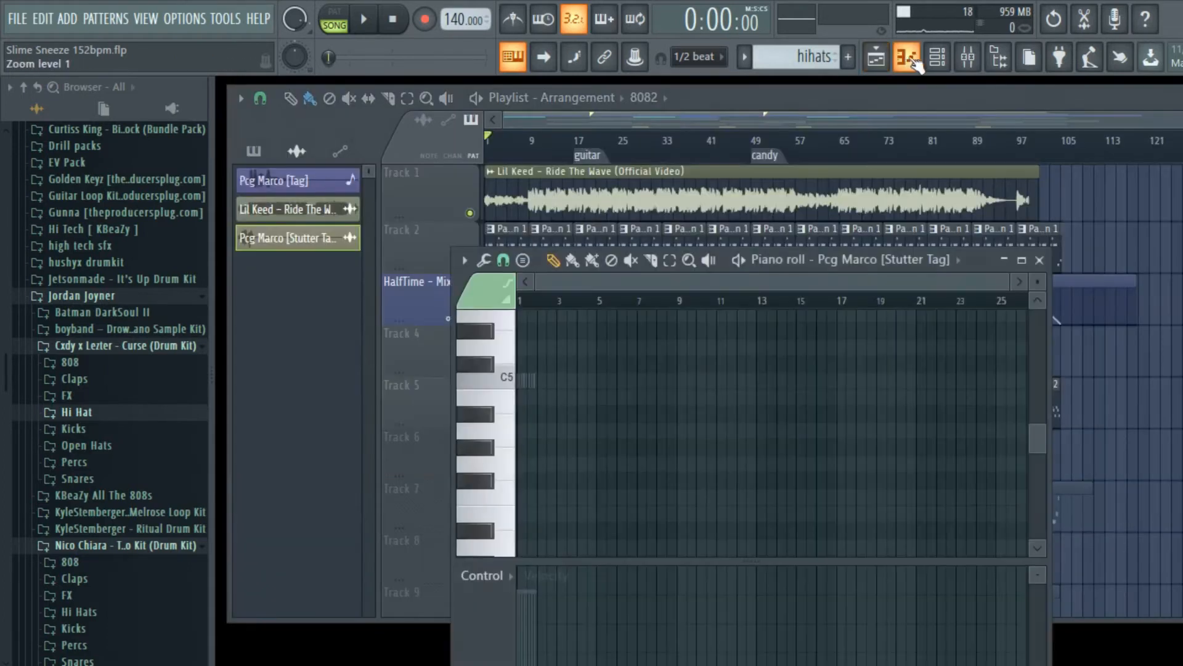
left_click(907, 57)
left_click(938, 59)
left_click(480, 111)
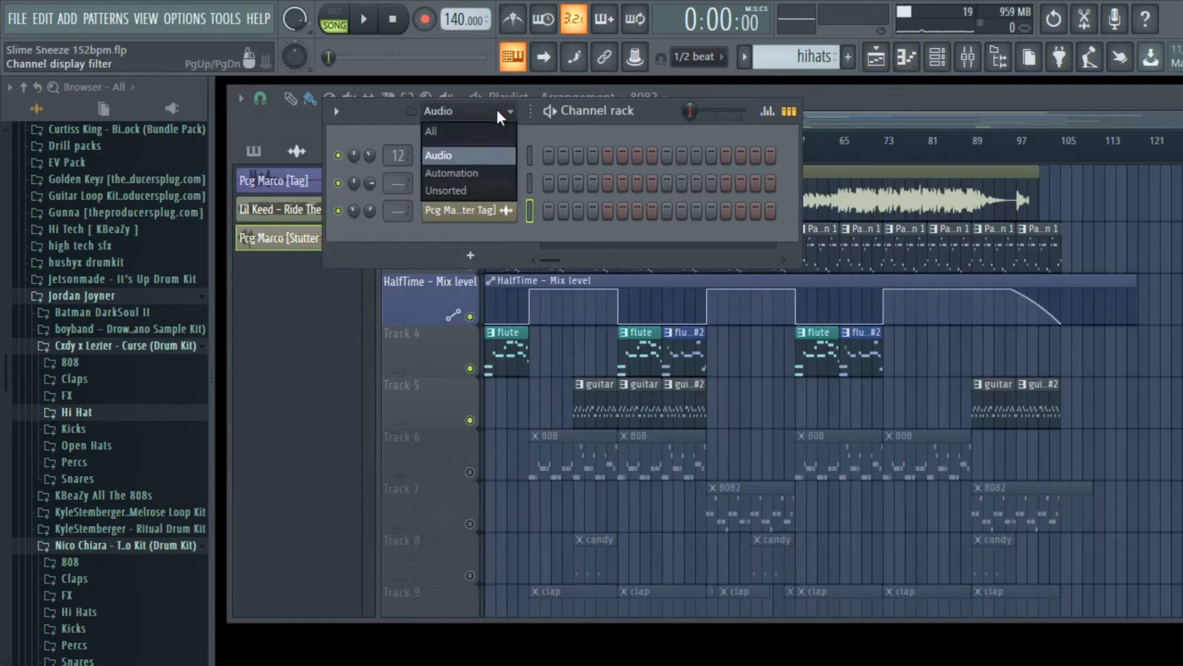
left_click(491, 134)
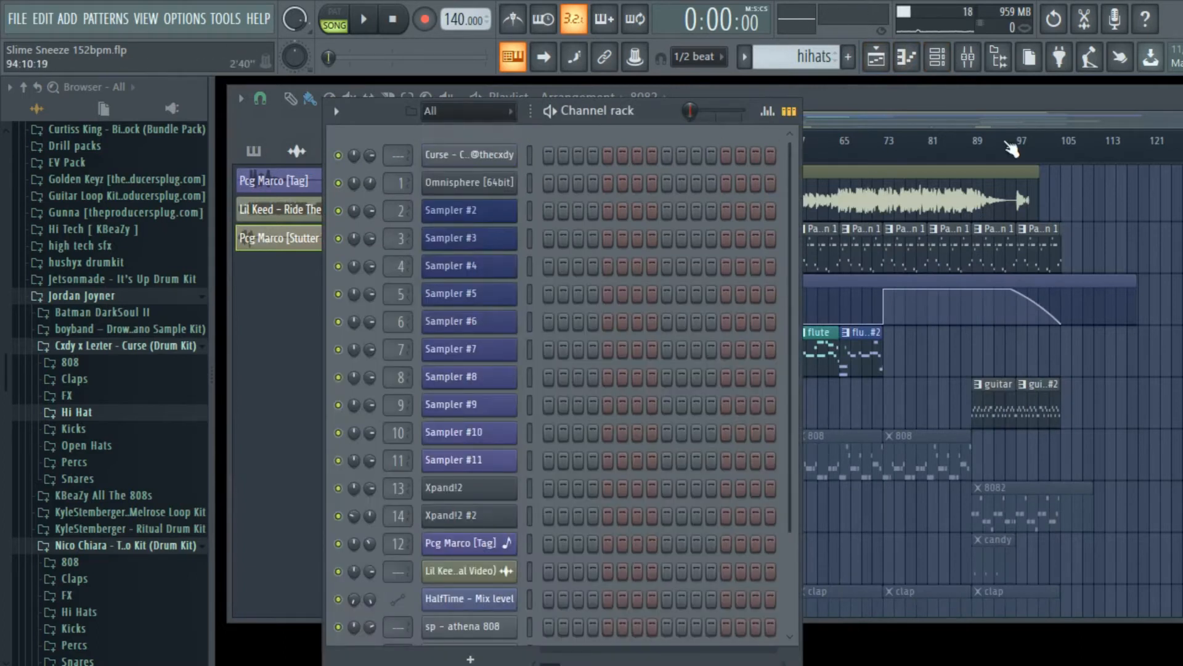
left_click(982, 102)
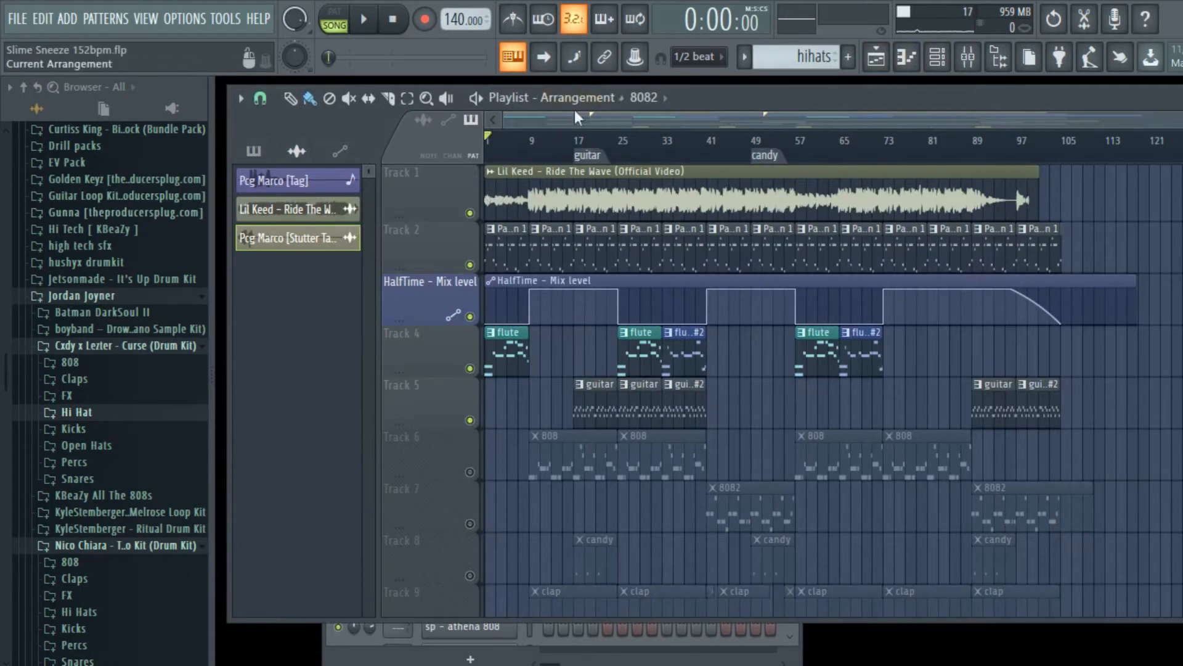
left_click_drag(710, 105, 672, 86)
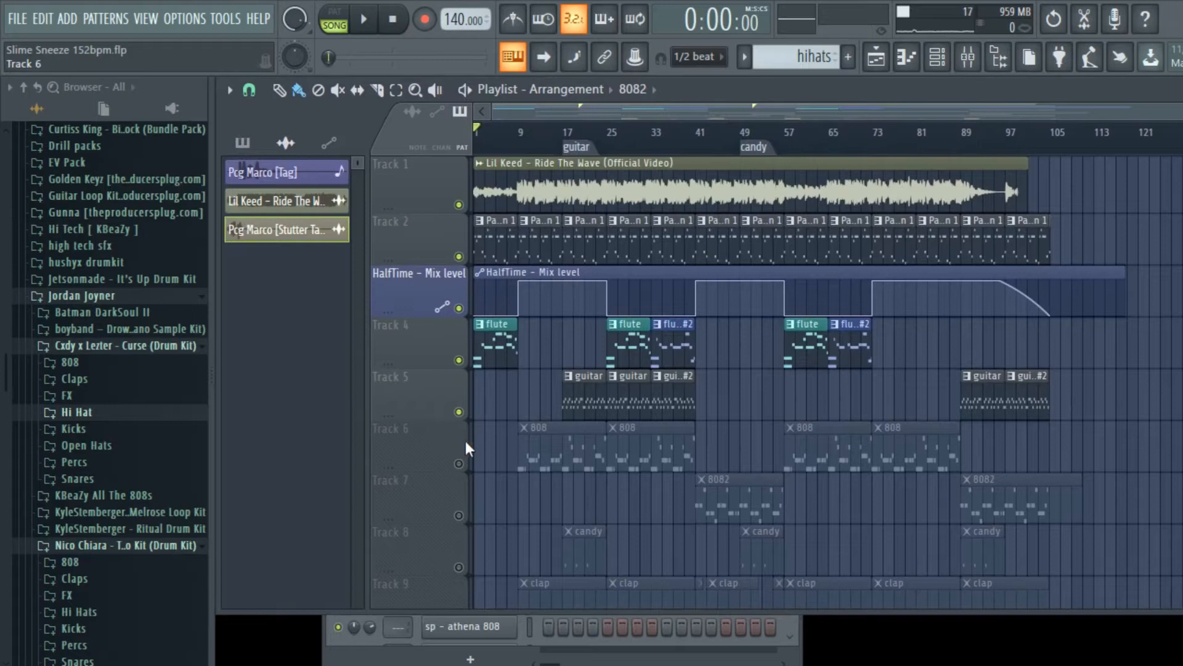
- Unmute Tracks 6 to 10 and the producer tag track below them in the Playlist
left_click(458, 463)
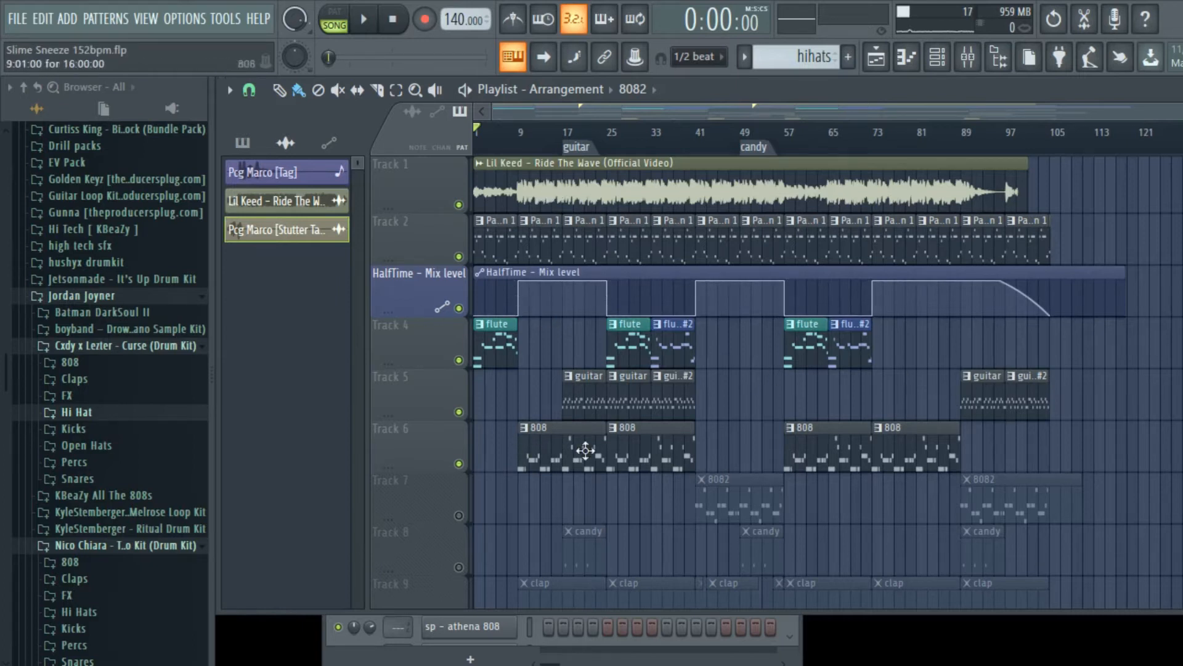
left_click(459, 515)
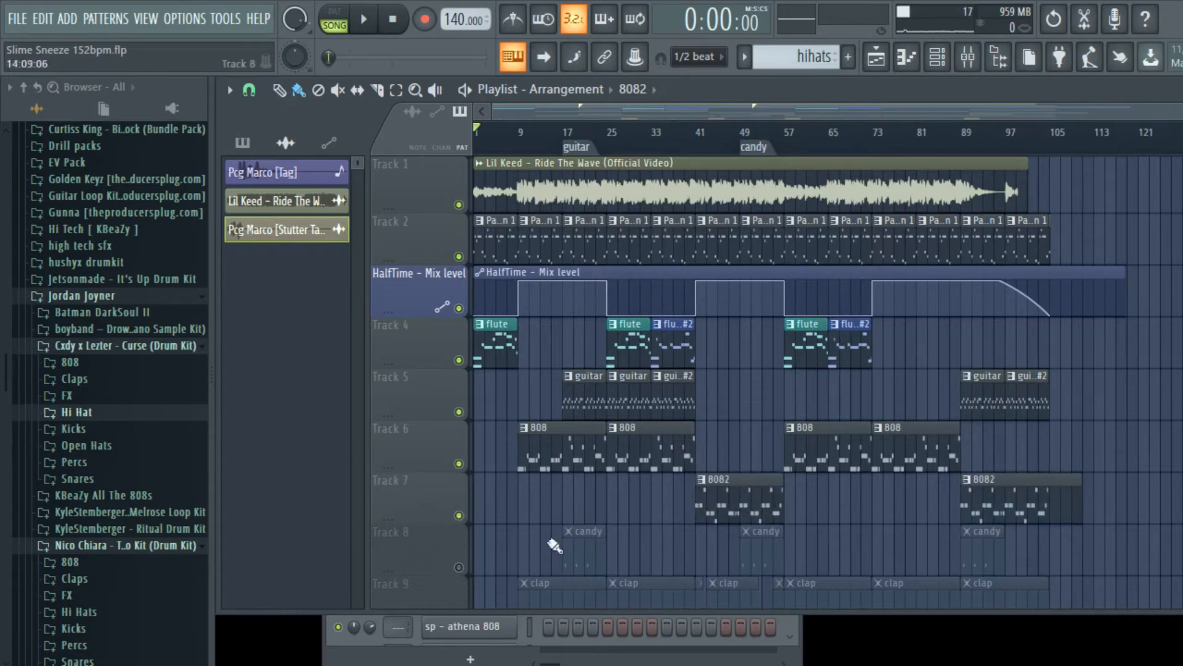
left_click(458, 567)
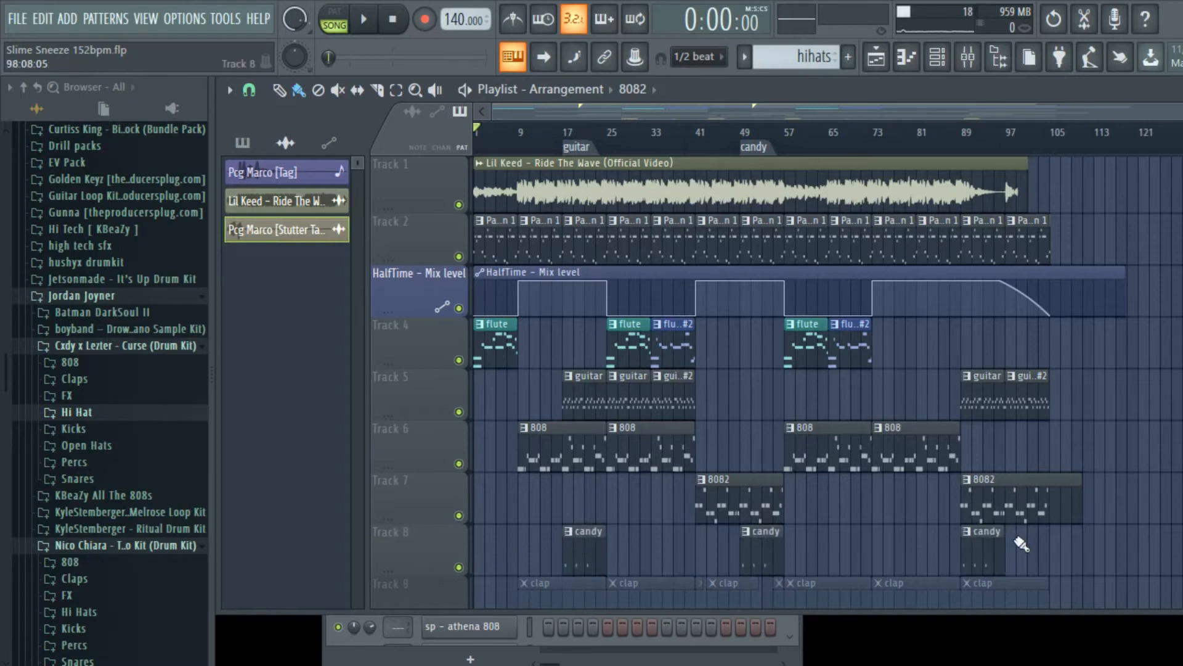
scroll(543, 501, "down", 2)
left_click(458, 515)
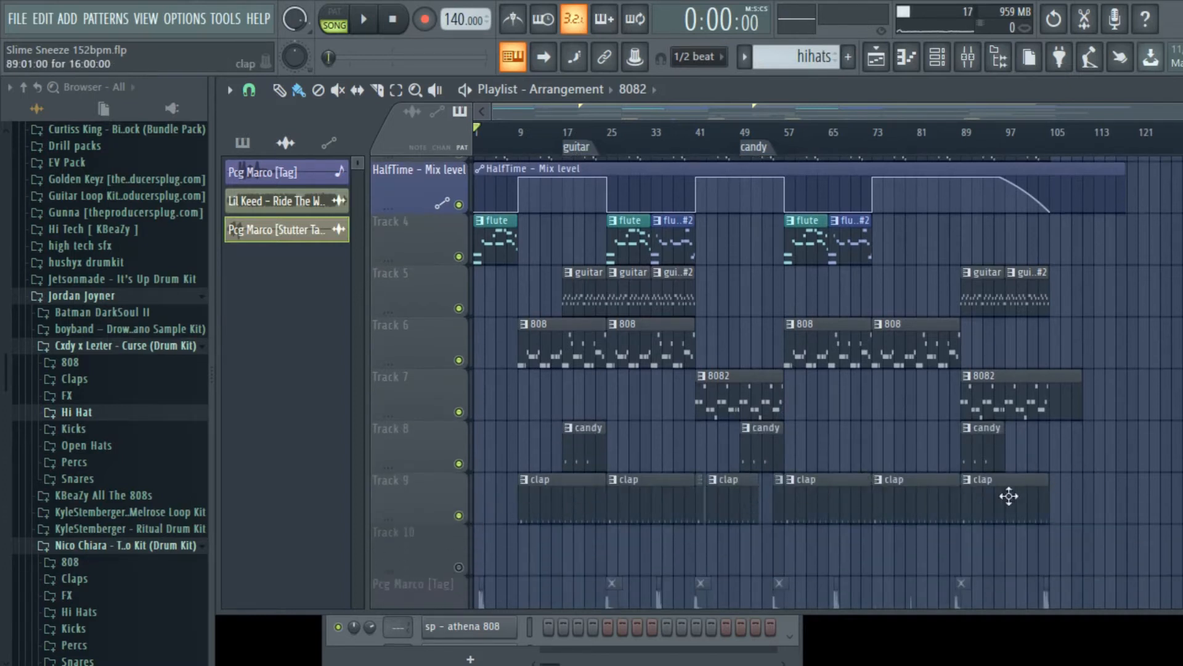
scroll(768, 501, "down", 2)
left_click(459, 515)
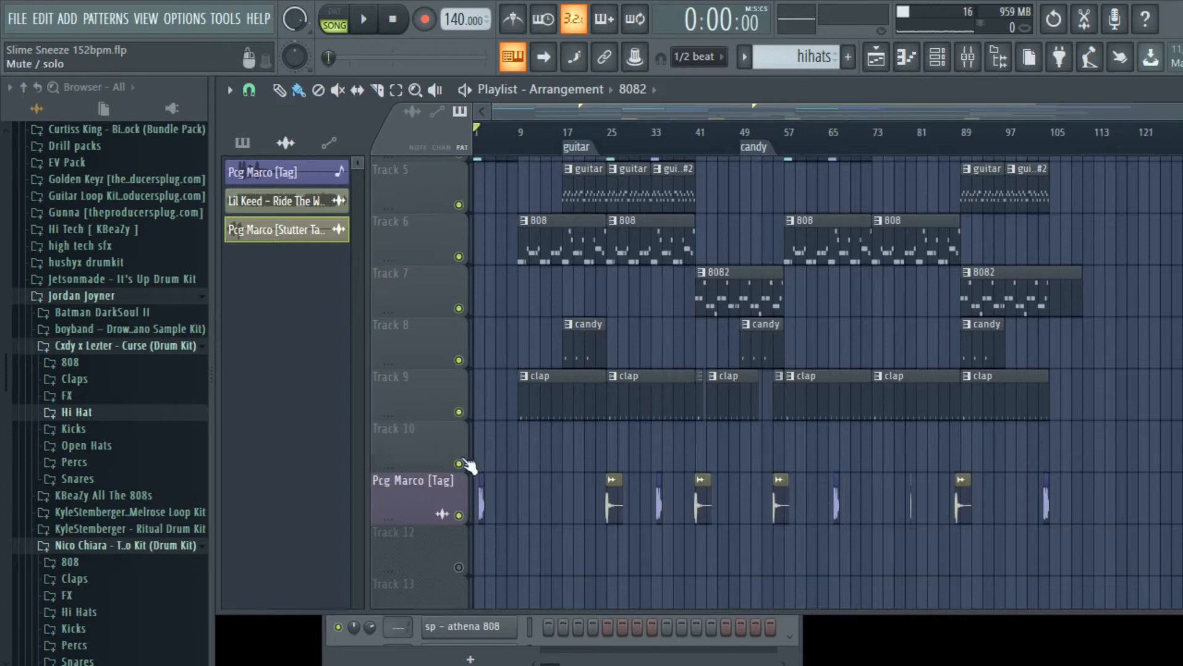
scroll(721, 367, "up", 4)
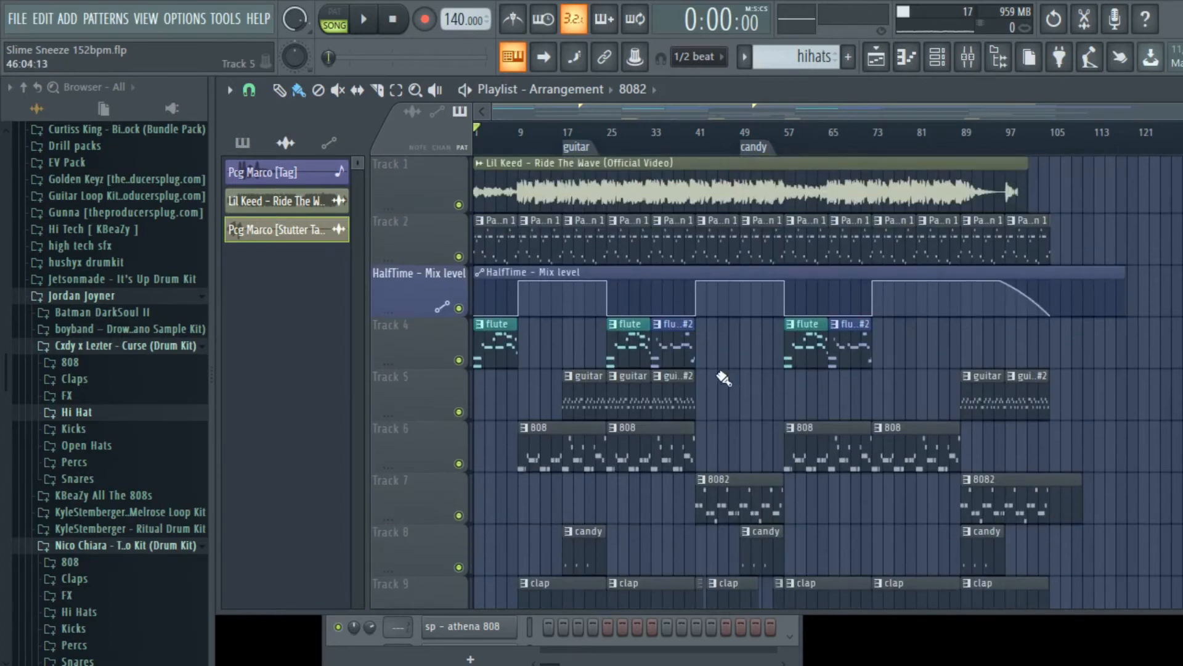
- Solo Track 2 with the reference song muted, and play its pattern from the start before stopping
left_click(459, 205)
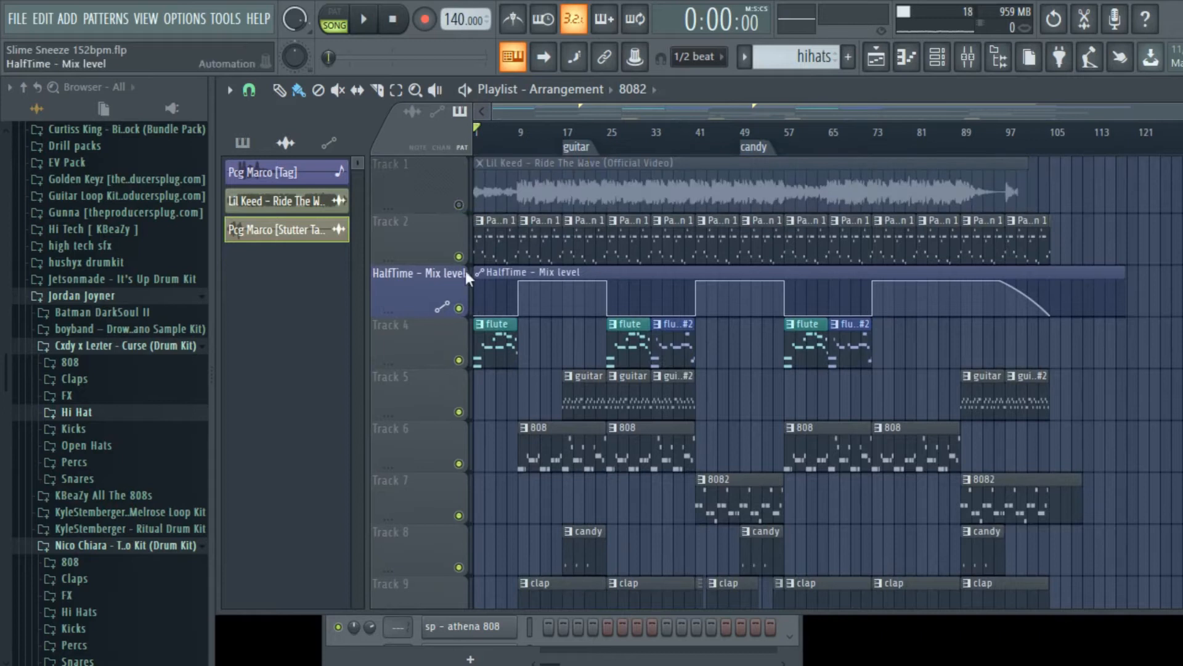
right_click(459, 255)
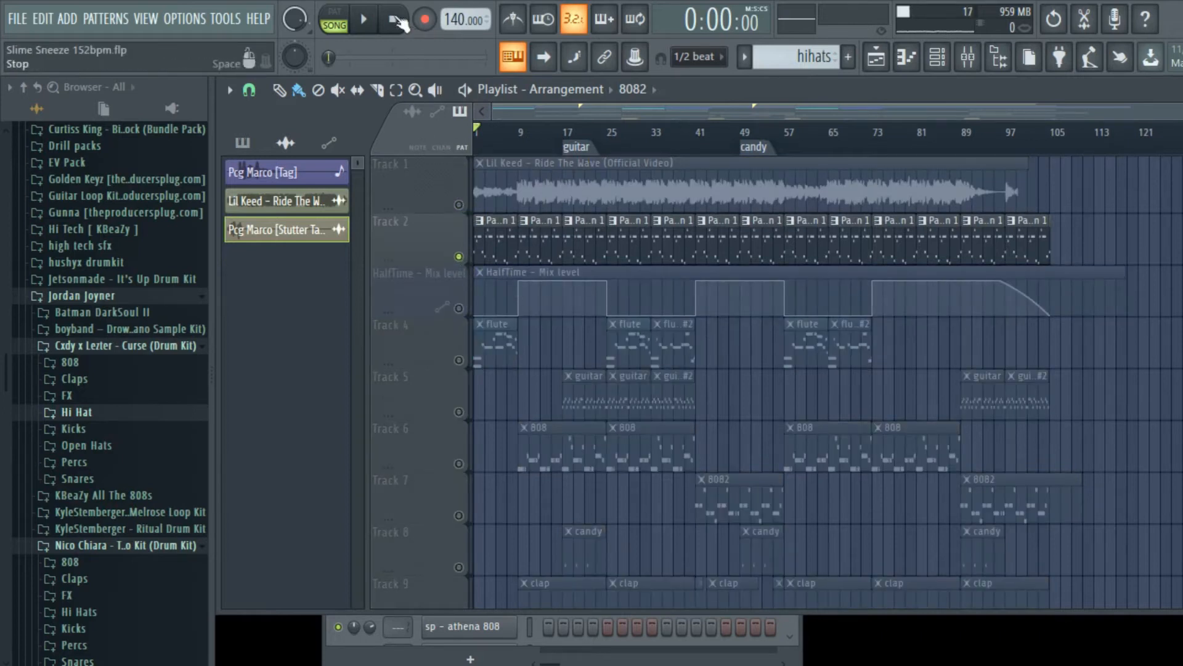
left_click(459, 204)
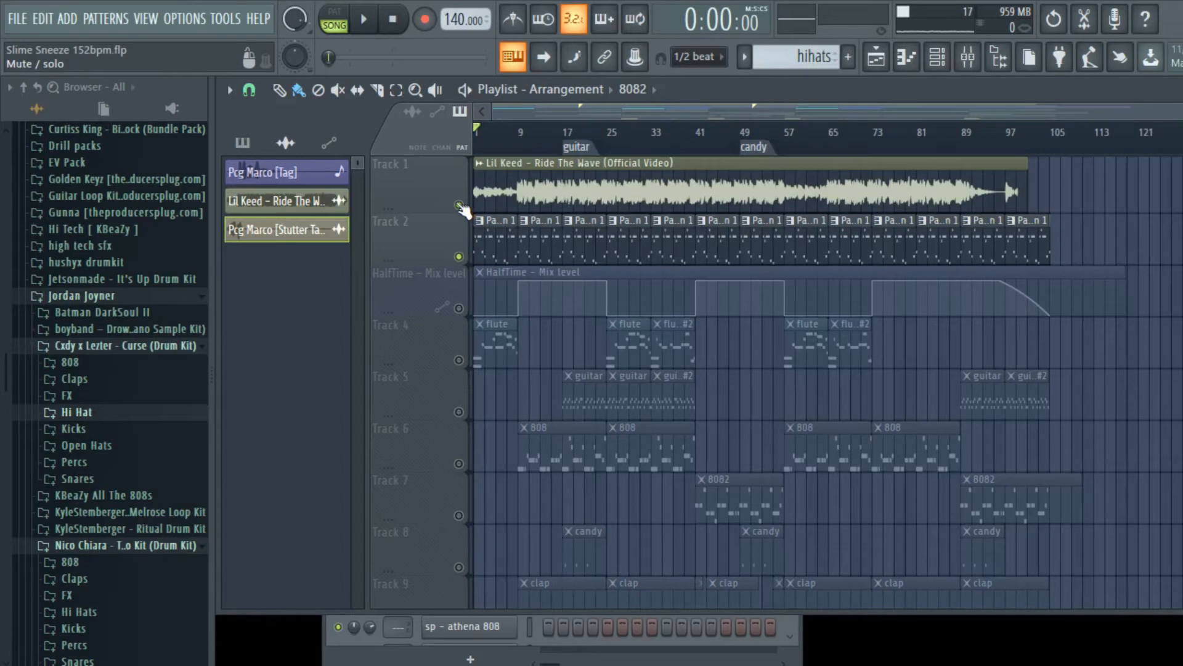
left_click(459, 205)
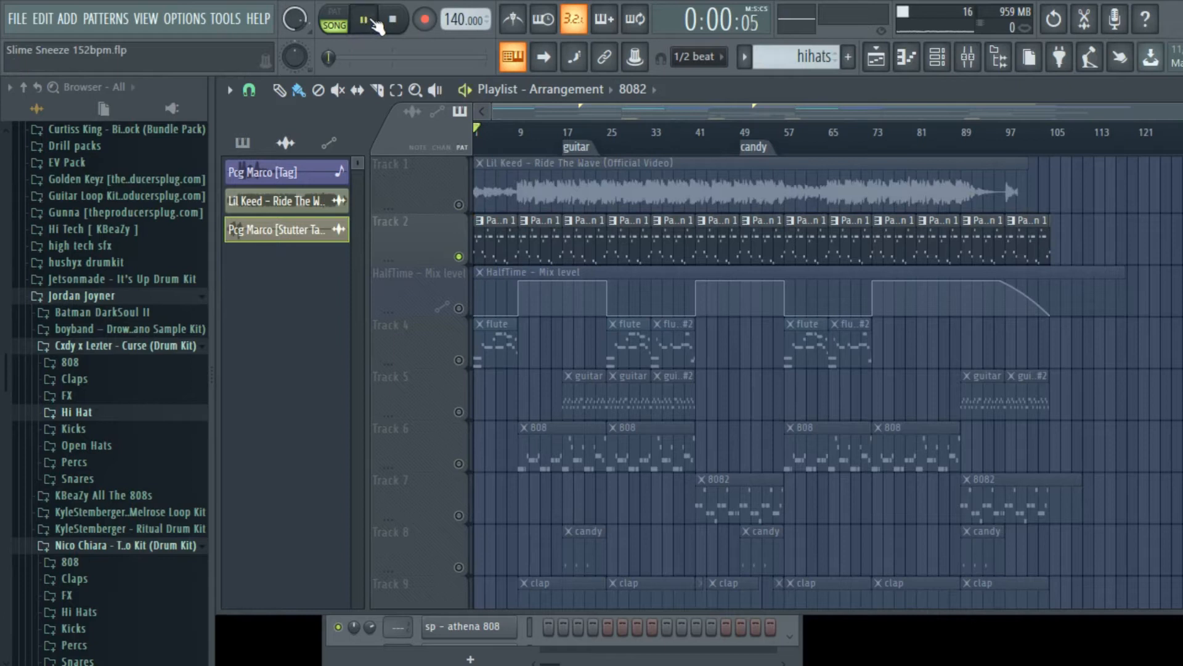
left_click(373, 22)
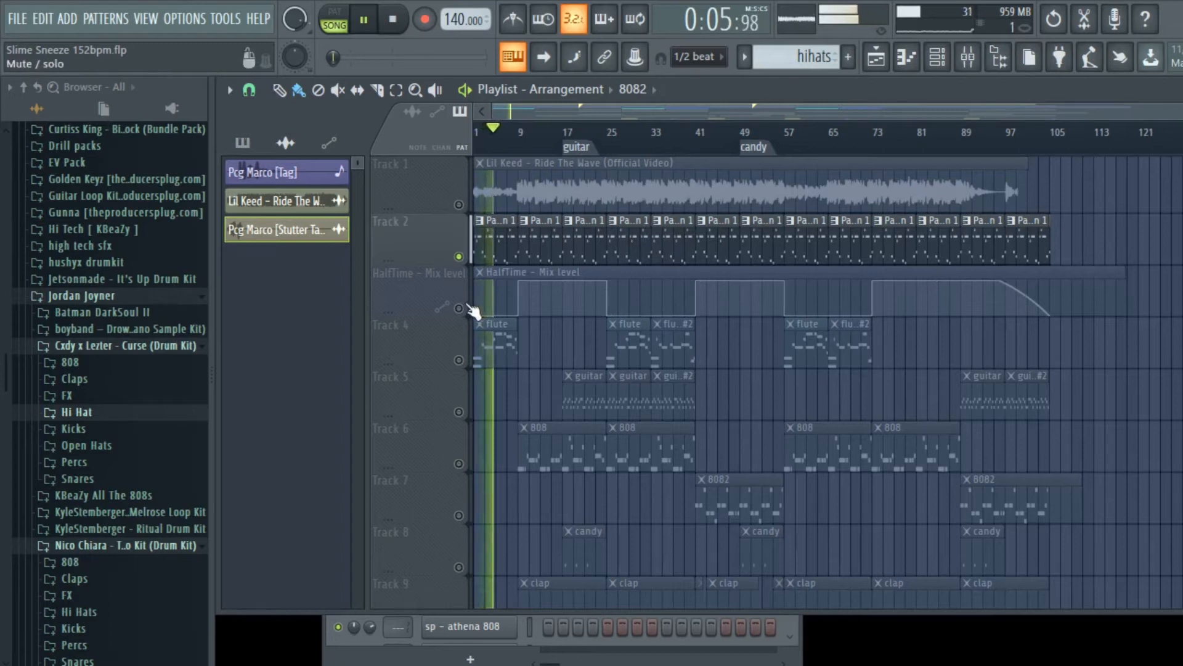
left_click(408, 19)
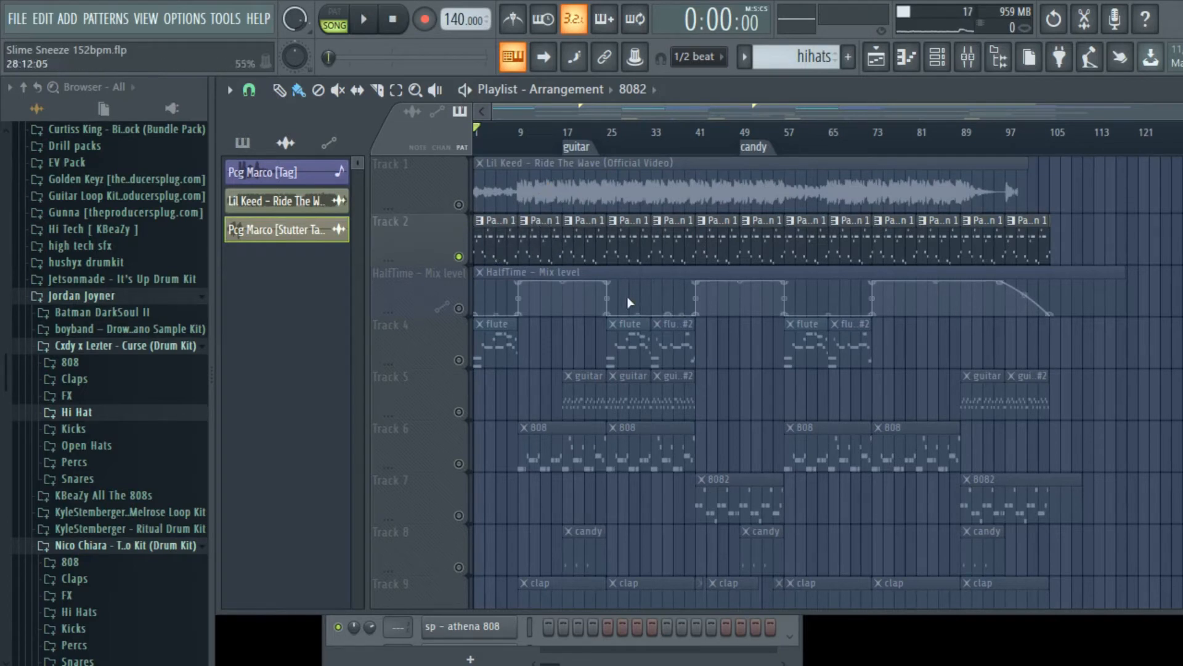
- Unmute the HalfTime automation track, the flute track and the reference song on Track 1
left_click(460, 307)
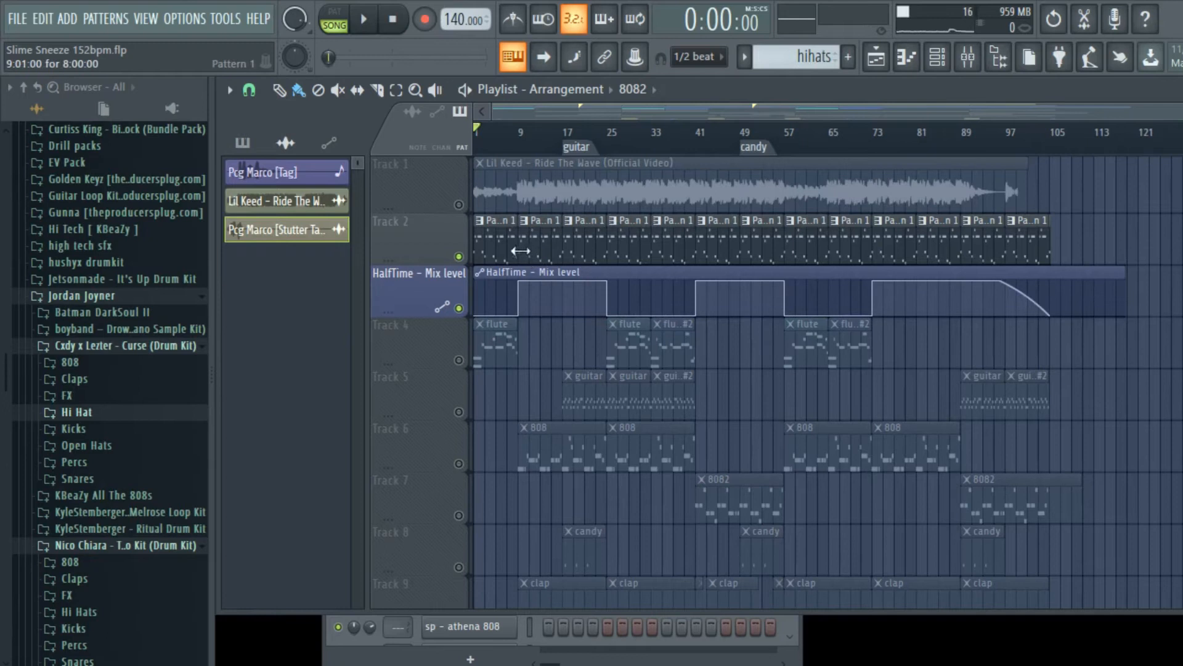
left_click(459, 360)
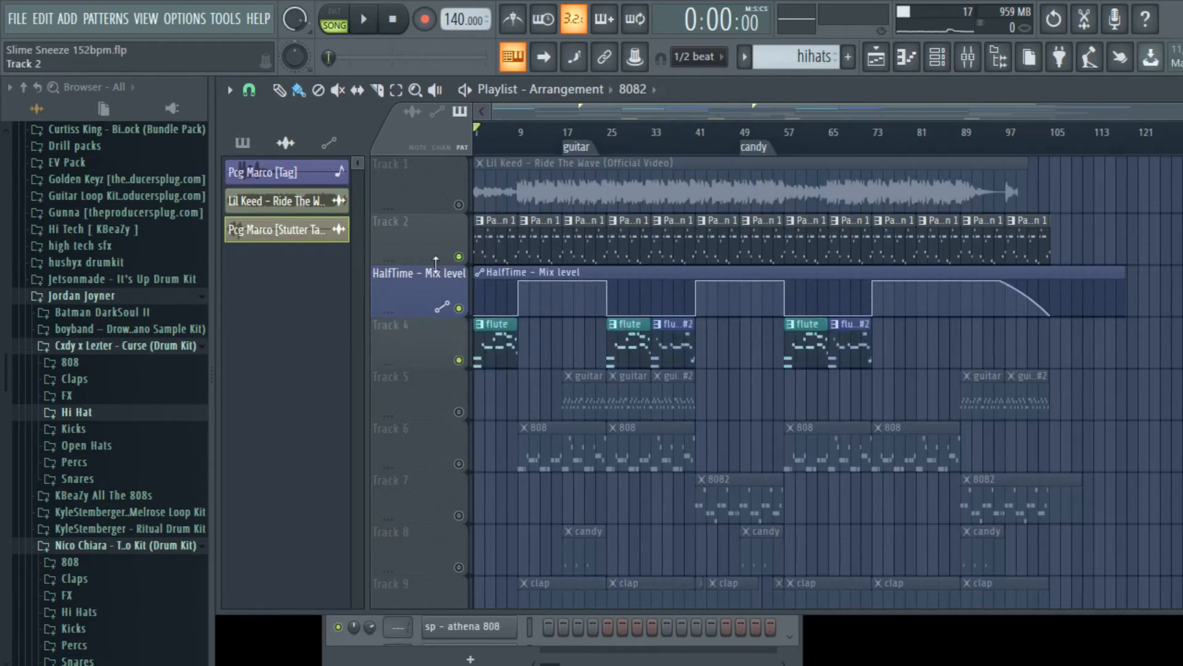
left_click(458, 204)
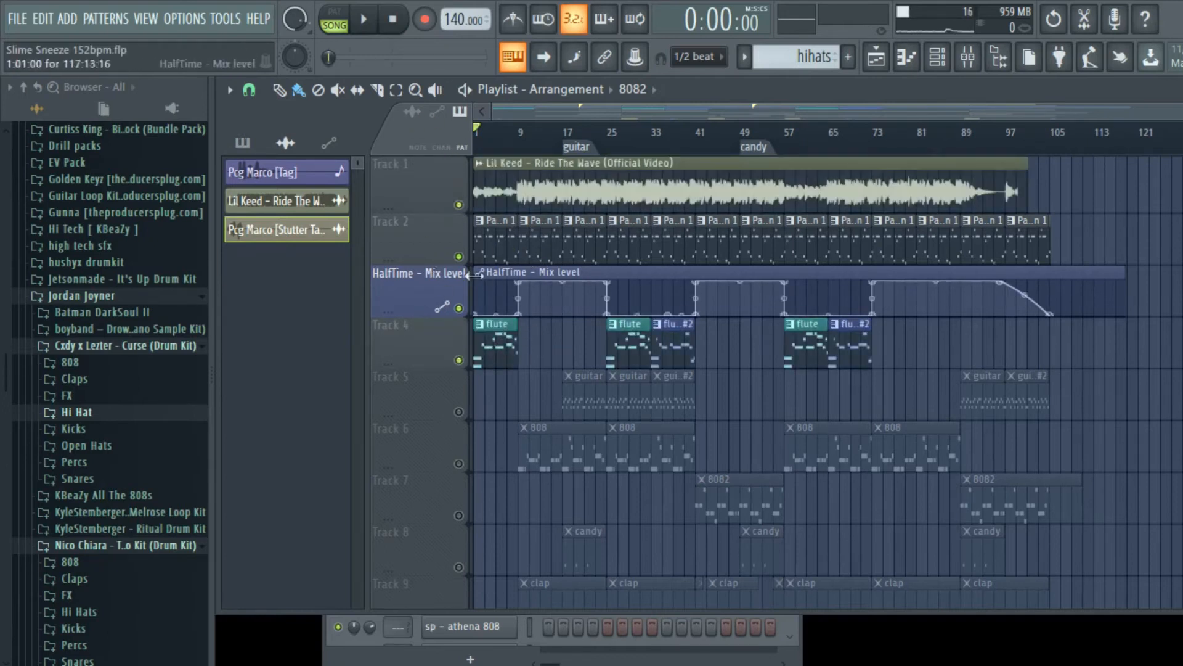
- Mute Track 2 and the HalfTime automation, preview the reference song alone, and leave the flute track unmuted alongside it
left_click(459, 360)
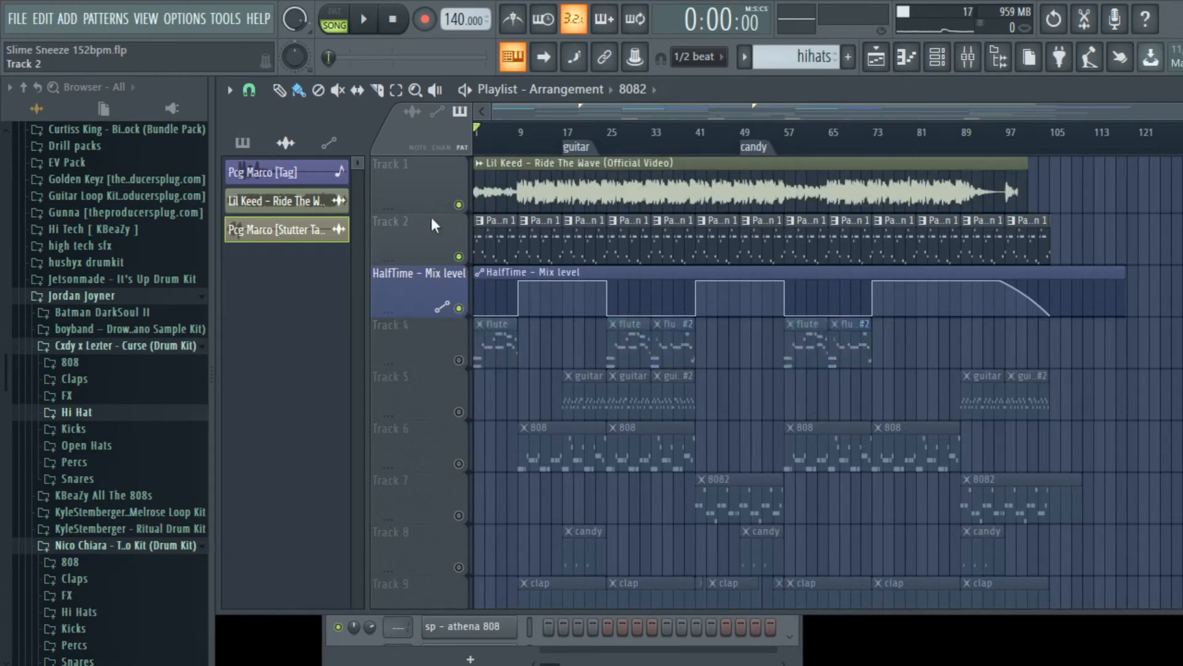
left_click(459, 256)
left_click(459, 309)
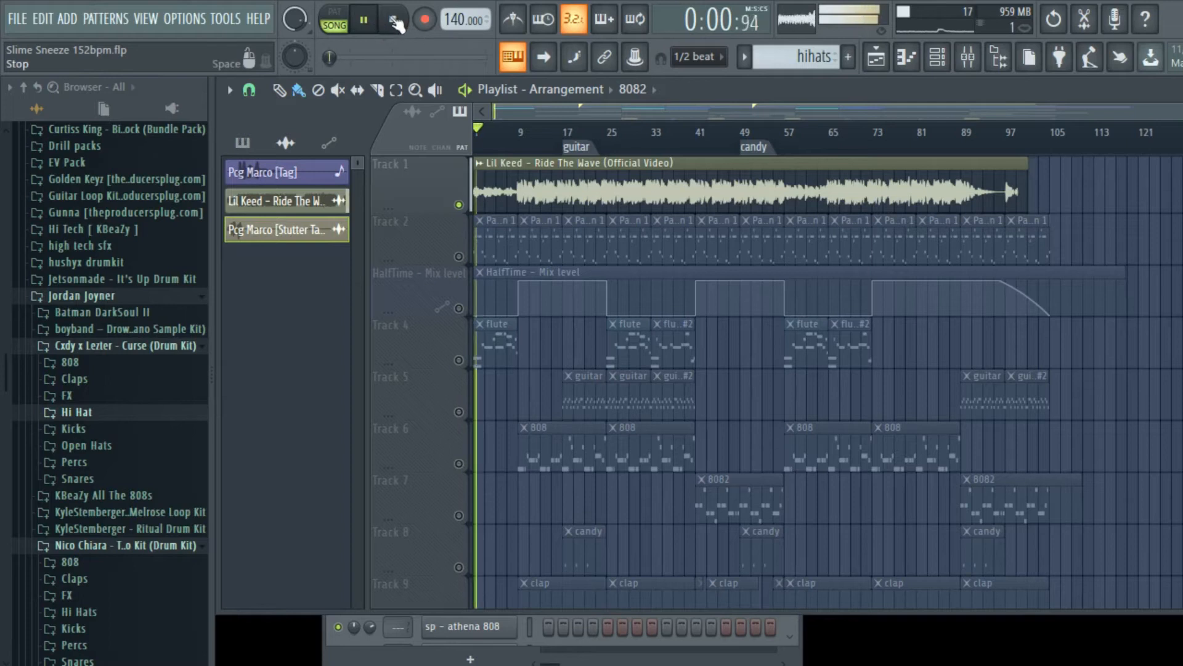
key("space")
left_click(460, 360)
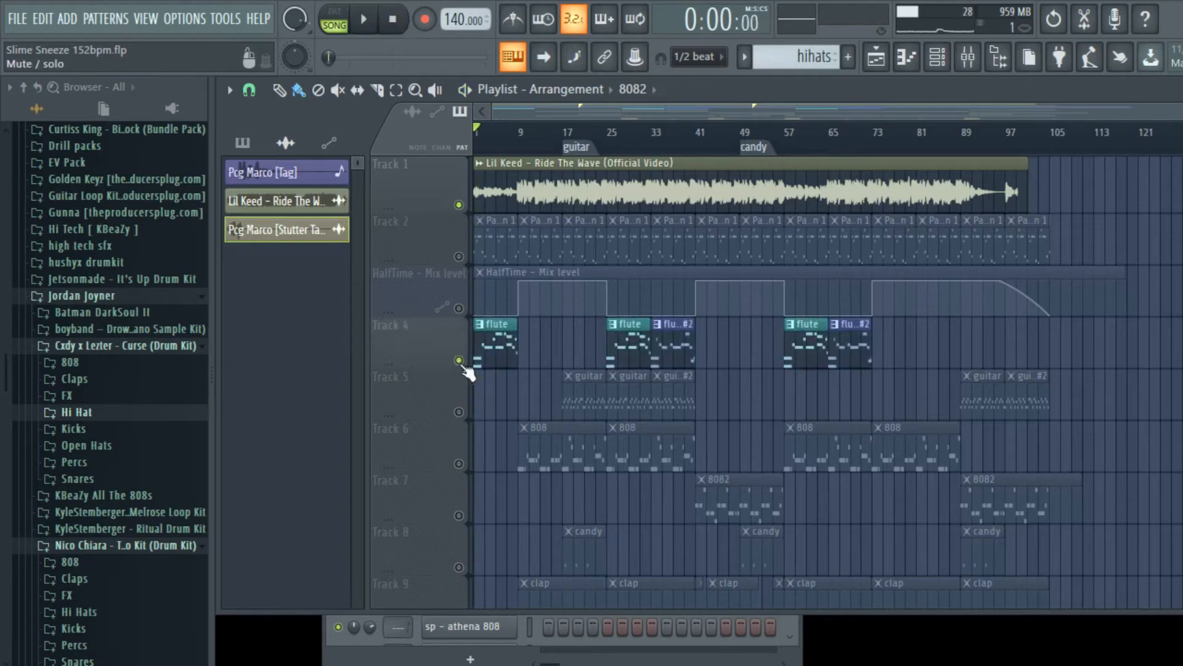
- Mute the reference song and play the flute track from the start along with the producer tag track
left_click(460, 207)
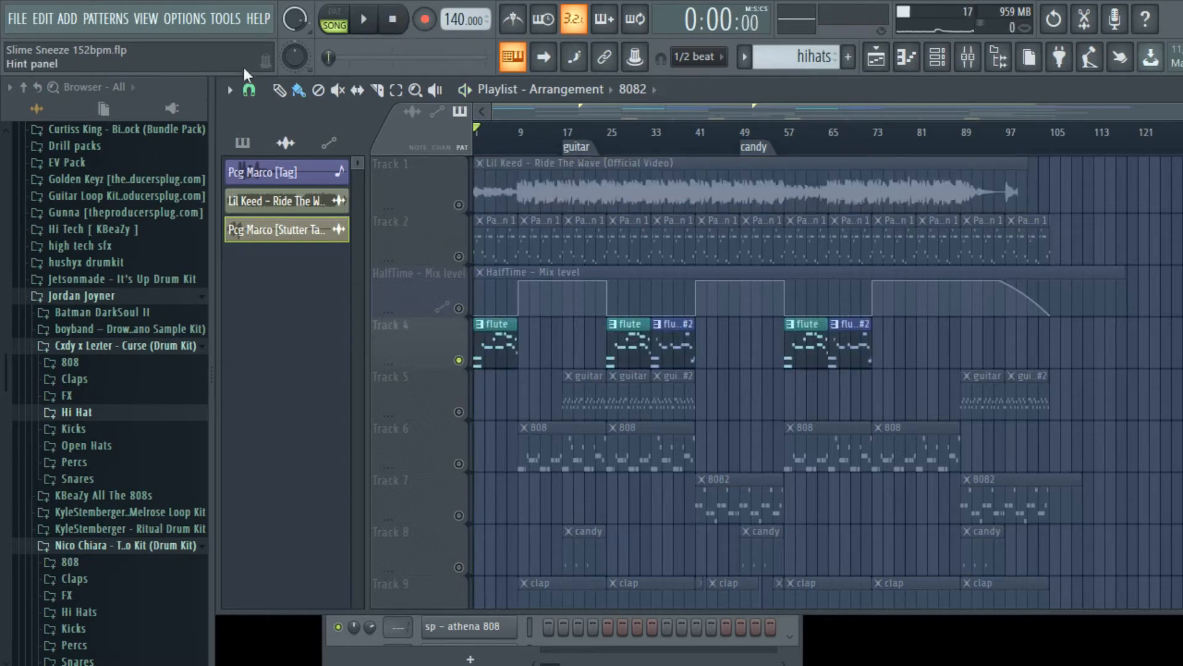
left_click(364, 19)
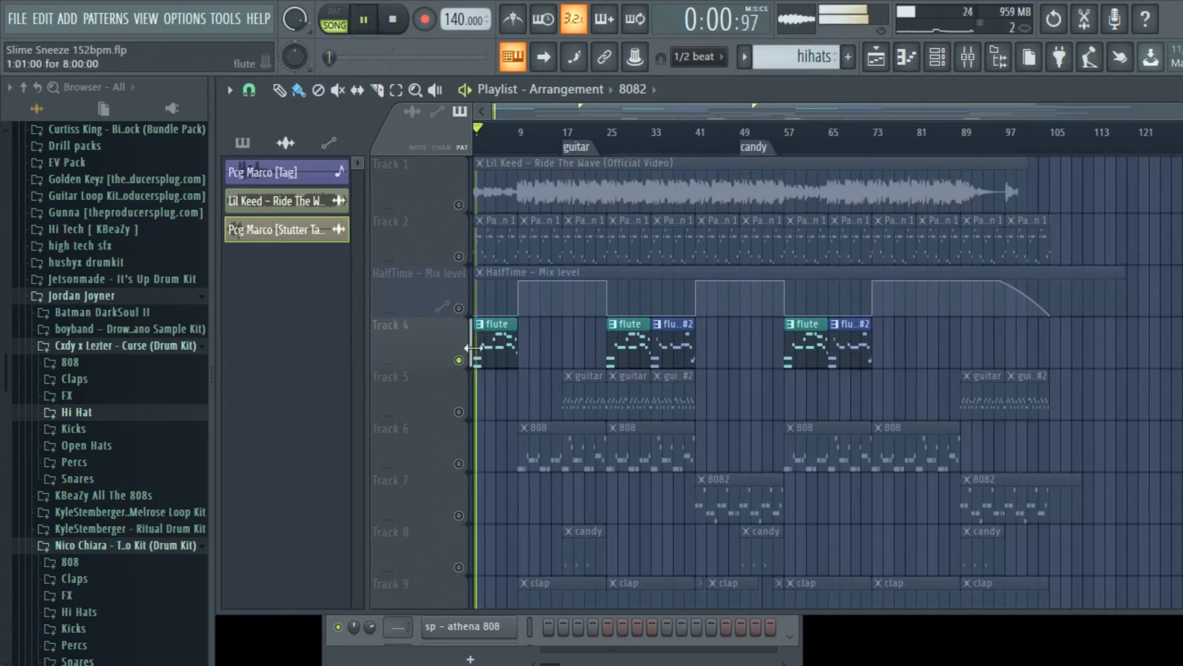
scroll(565, 545, "down", 3)
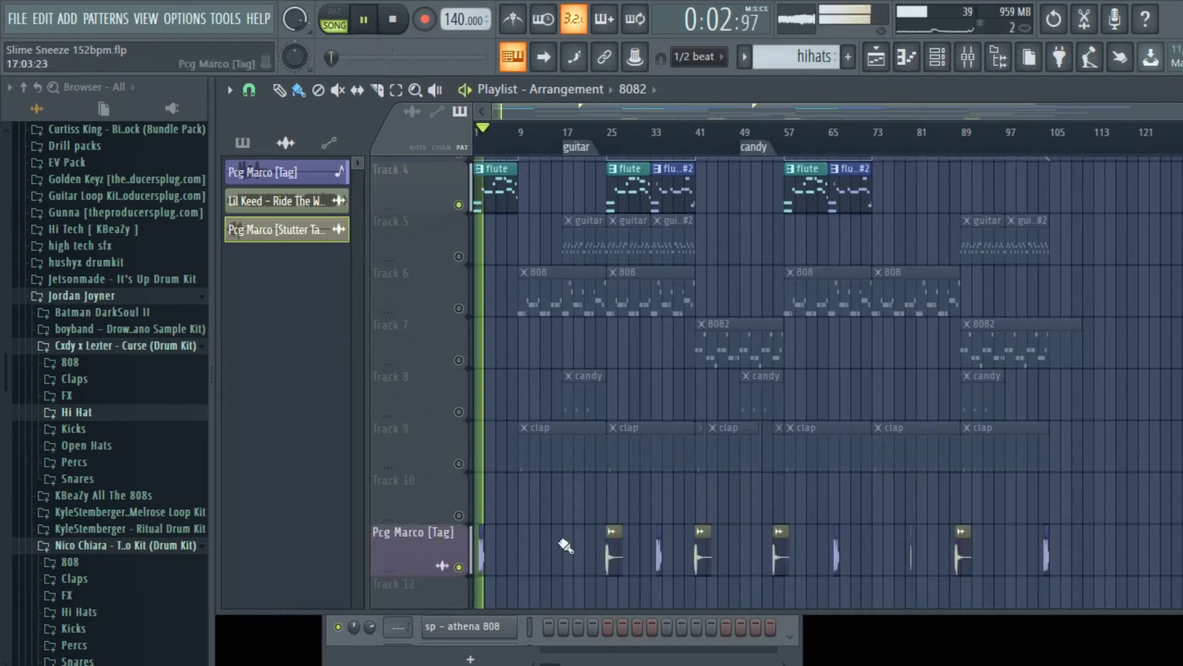
scroll(554, 395, "up", 3)
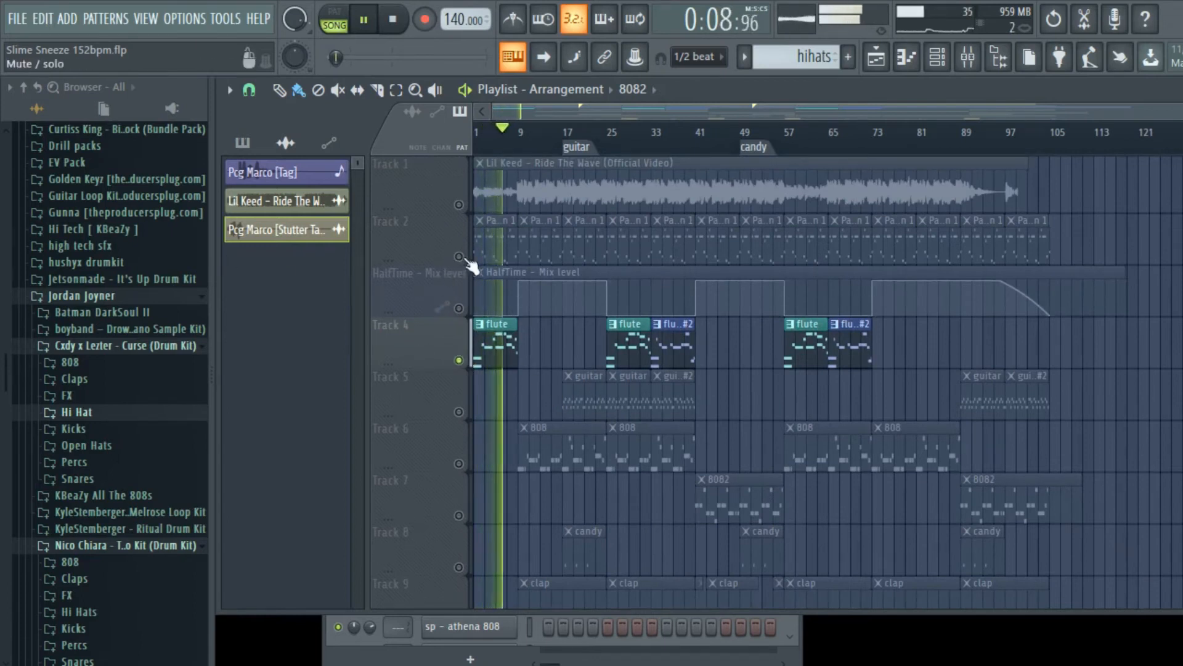
- Unmute Track 2 and the HalfTime automation while the flute plays, and stop playback after the intro
left_click(459, 257)
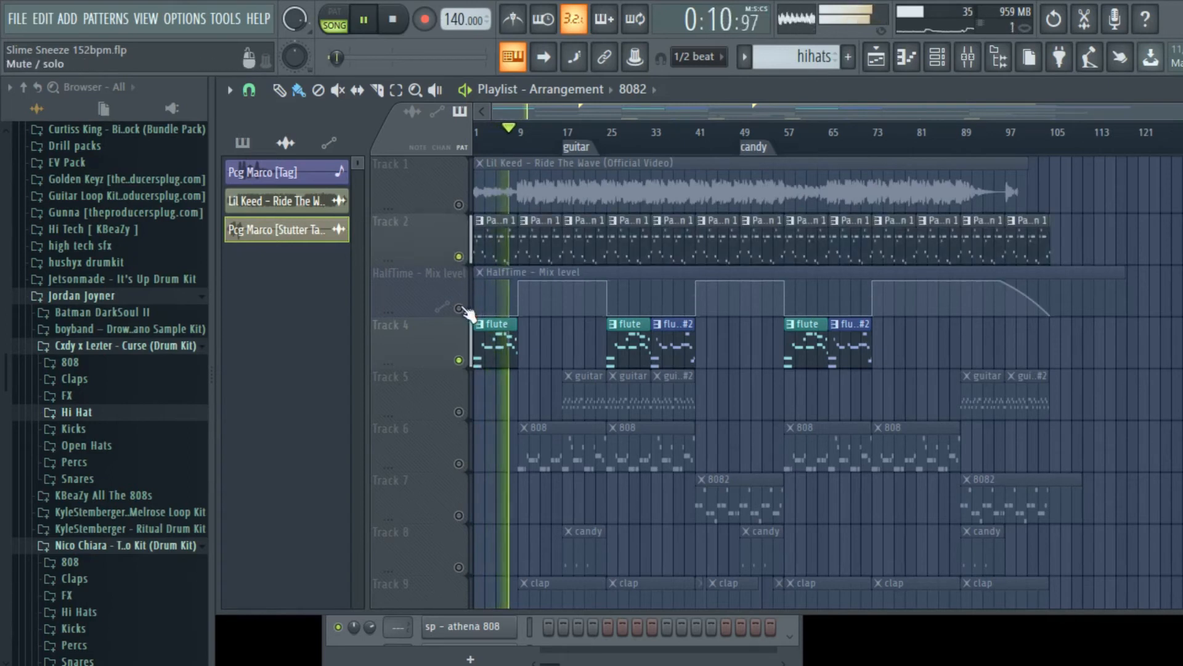
left_click(459, 308)
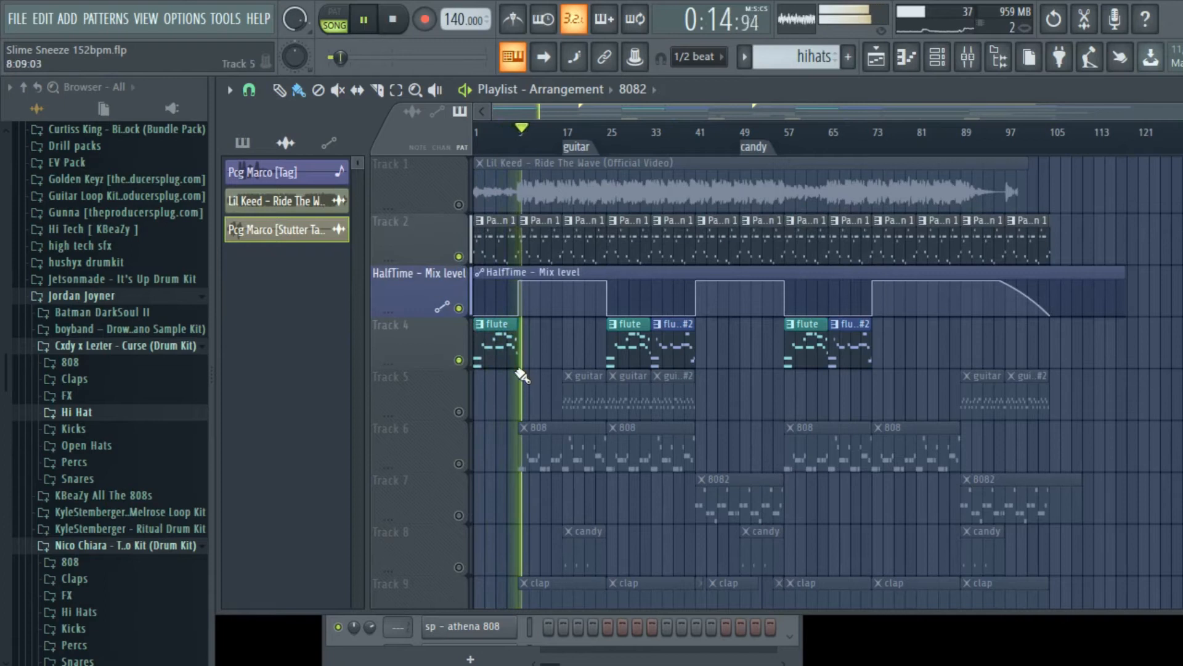
scroll(522, 376, "down", 1)
left_click(394, 21)
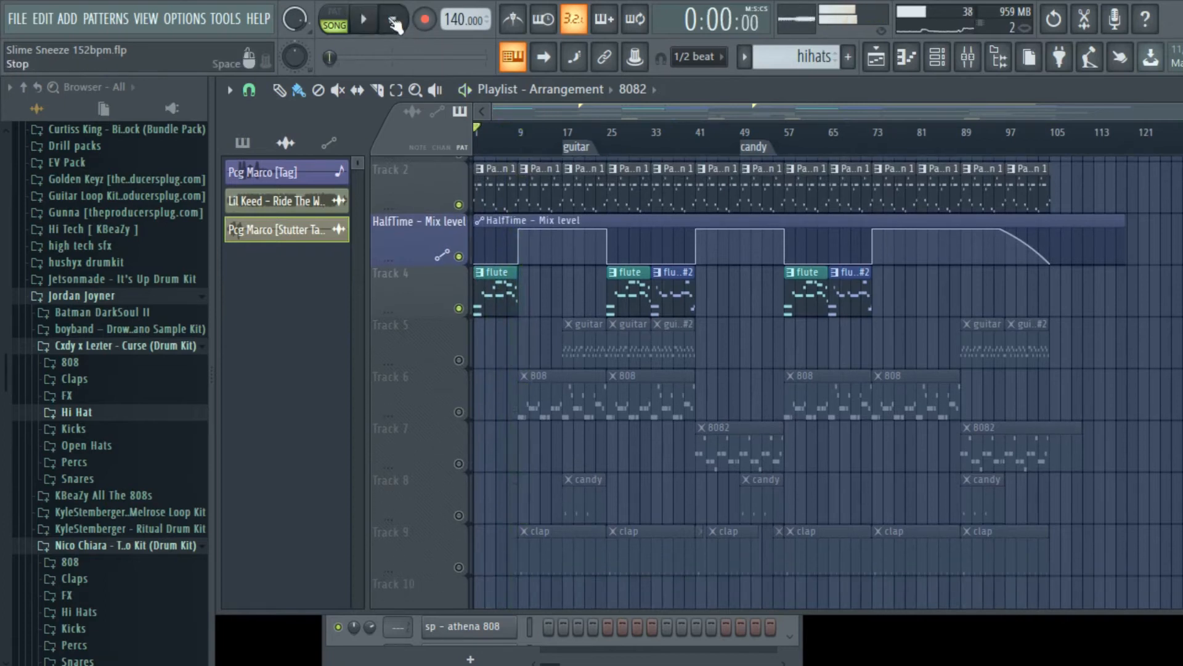
- Unmute the guitar track and the 808 on Track 6, play the arrangement from bar 9, and stop
scroll(623, 409, "up", 1)
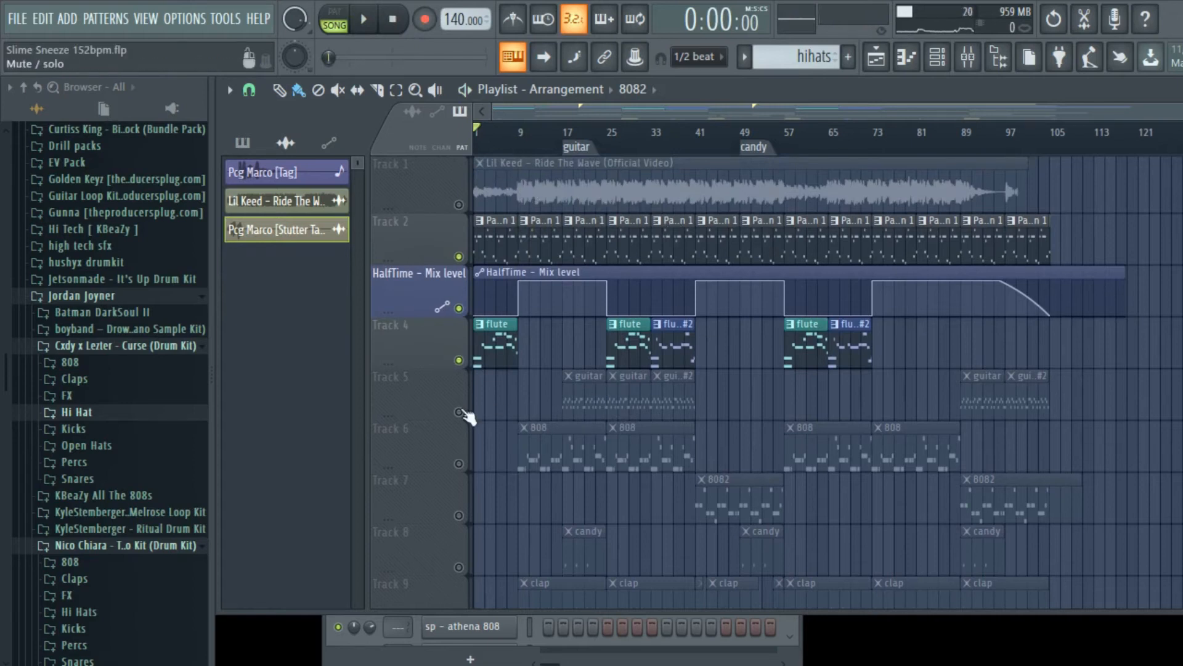
left_click(459, 413)
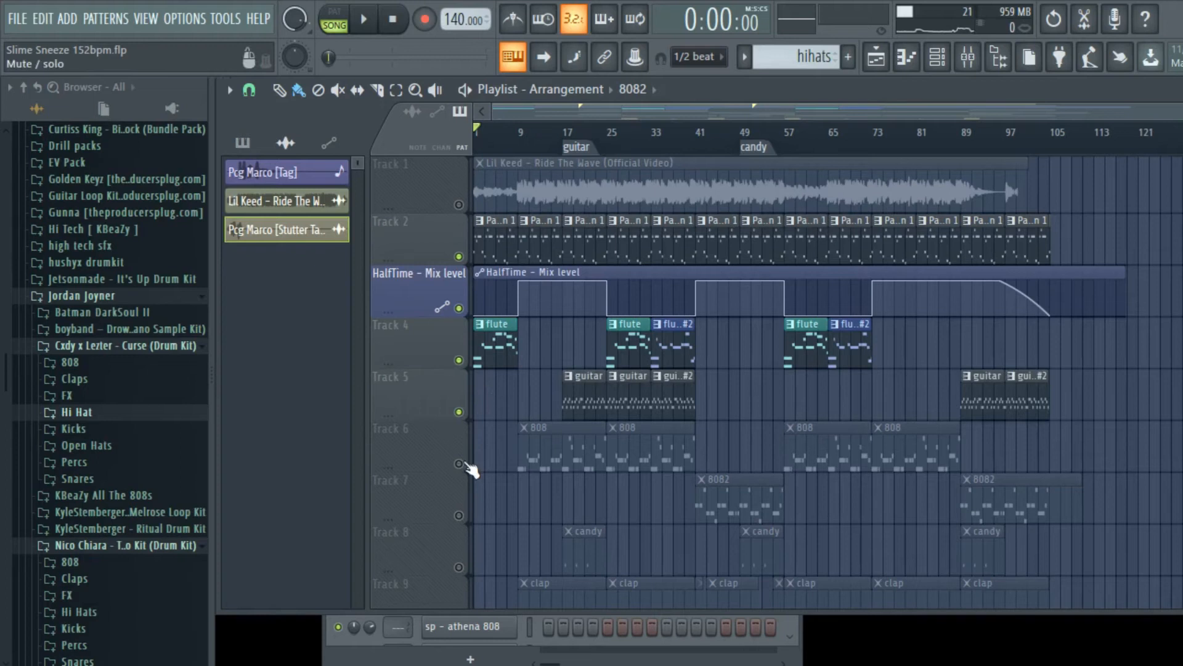
left_click(459, 464)
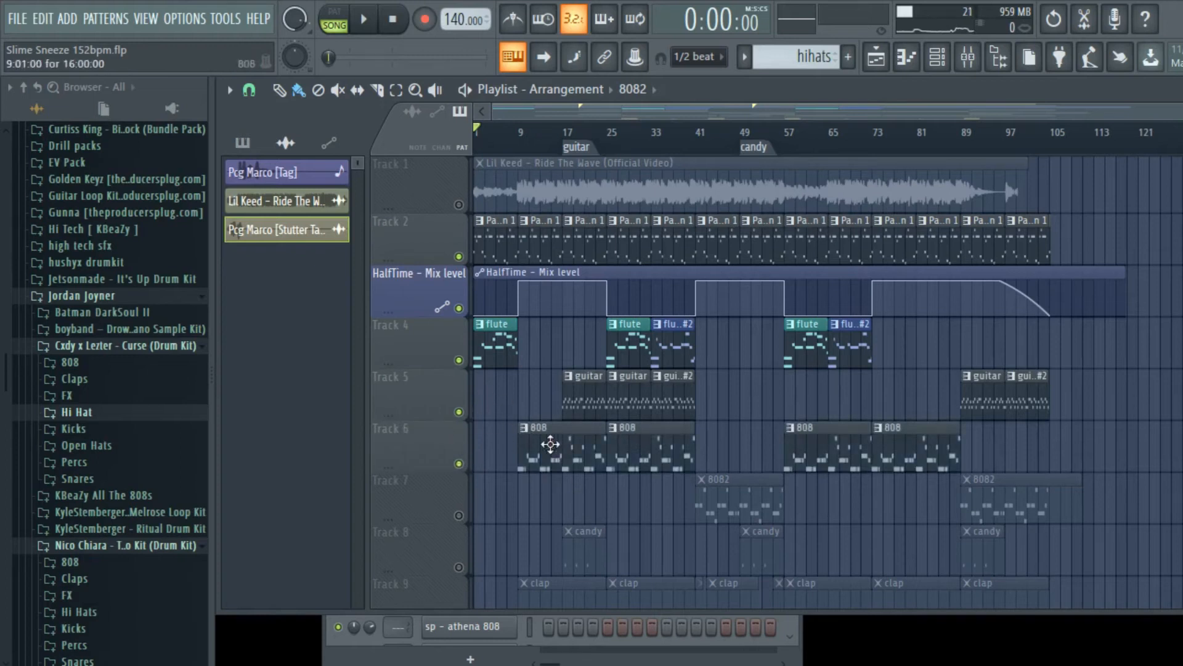
left_click_drag(529, 133, 523, 137)
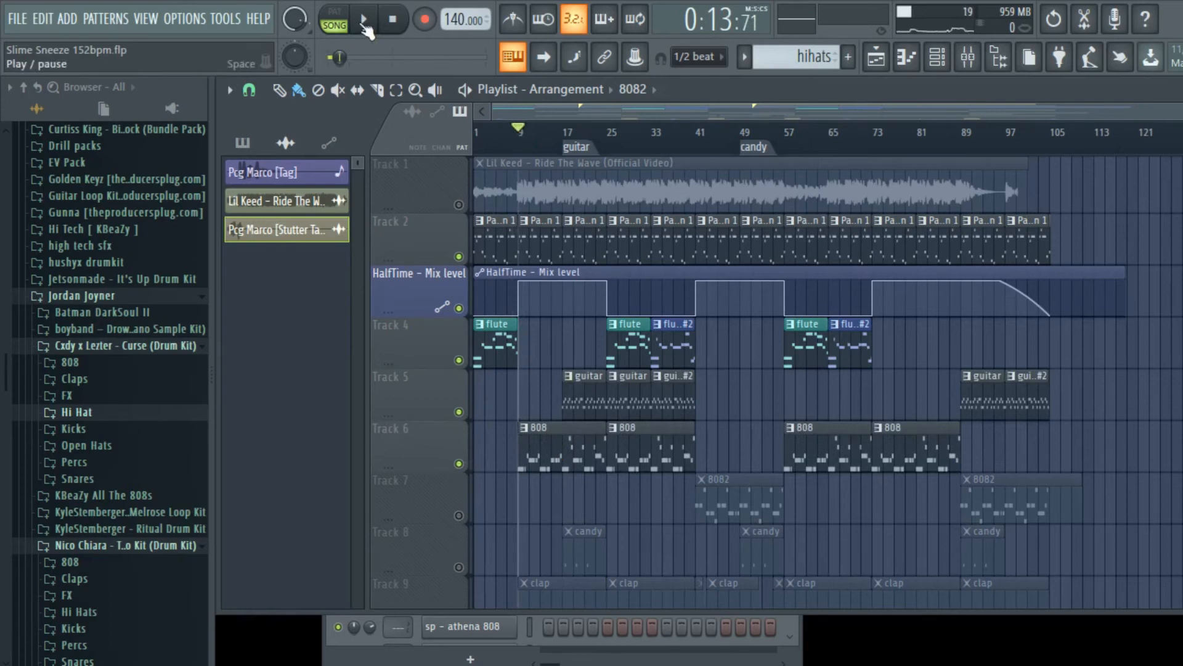
left_click(364, 22)
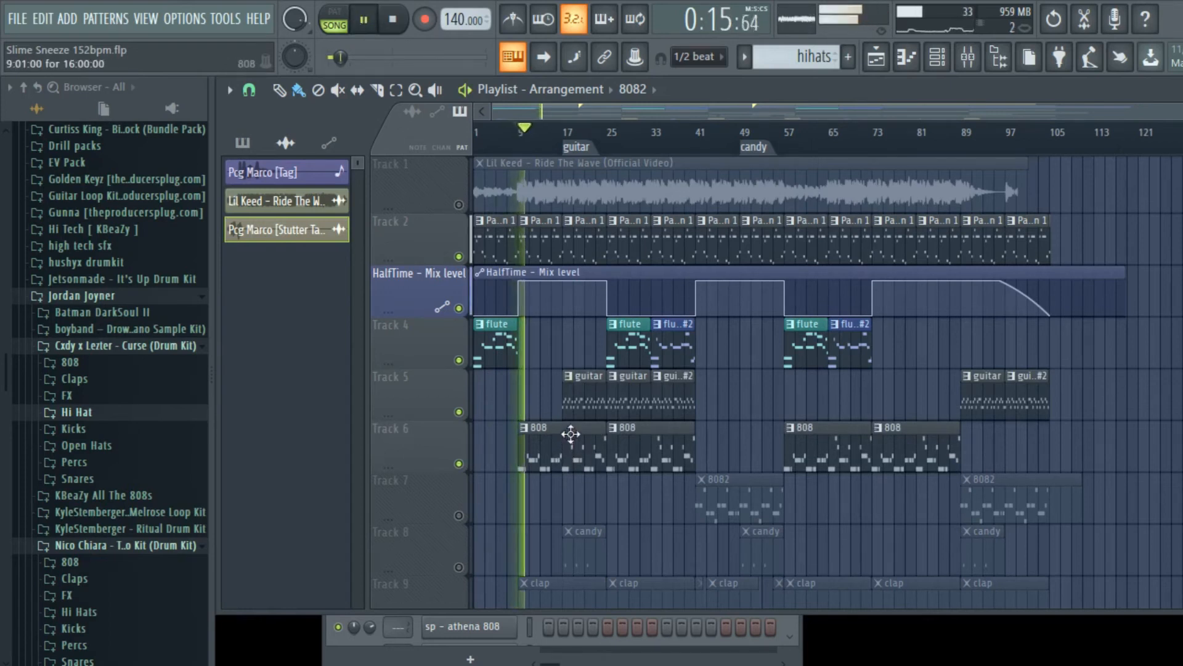
scroll(554, 444, "down", 2)
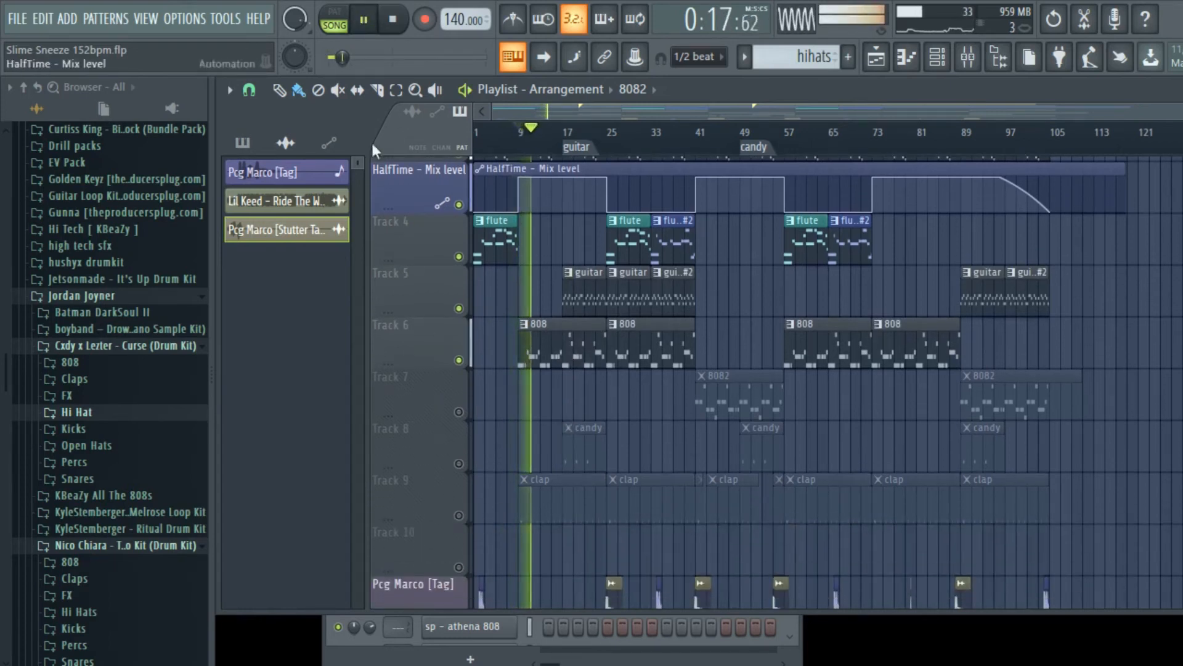
key("space")
- Solo the reference song on Track 1 and play it briefly from bar 9 before stopping
scroll(833, 490, "up", 2)
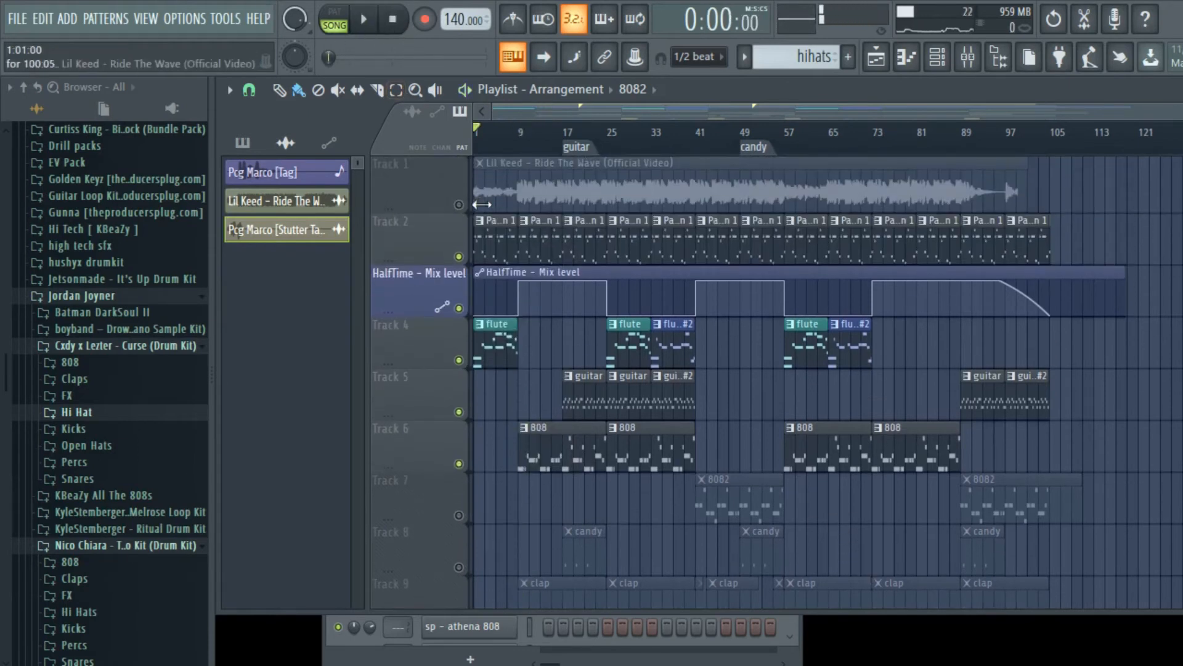
left_click(482, 204)
left_click(517, 141)
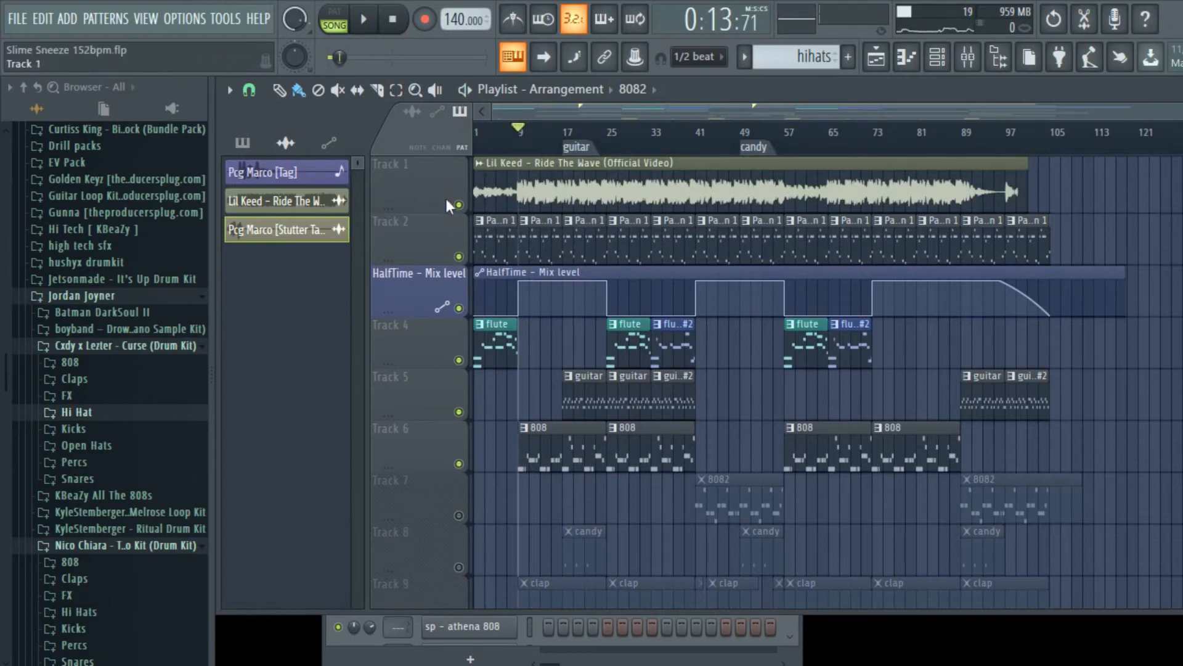
right_click(458, 204)
left_click(363, 20)
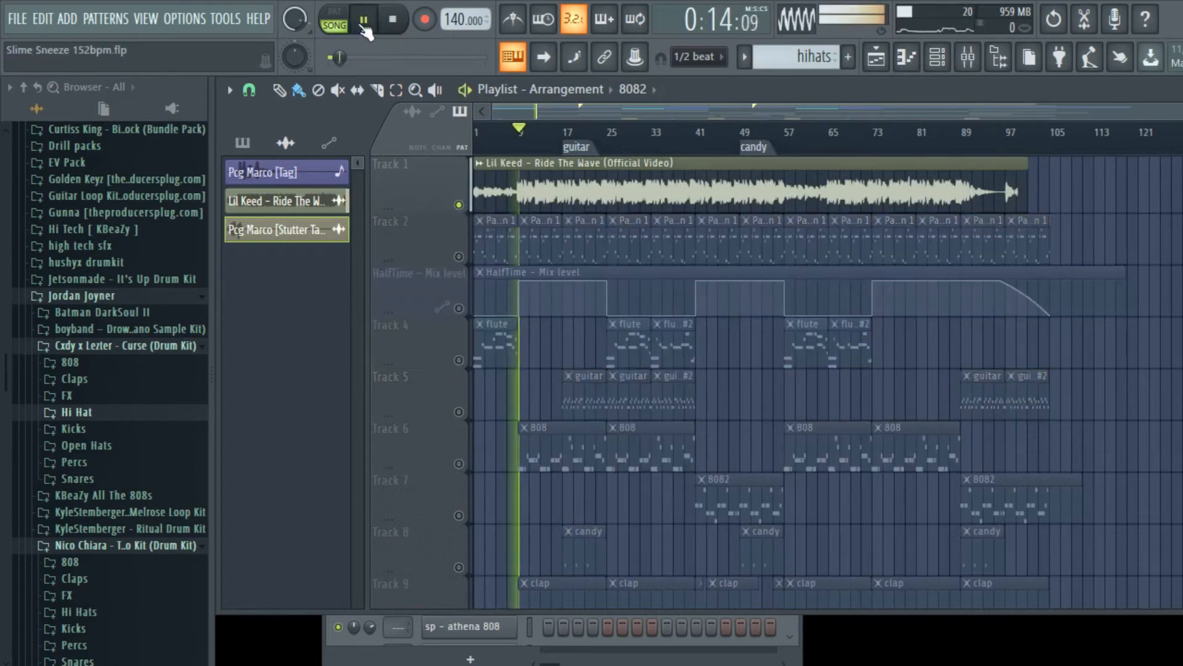
key("space")
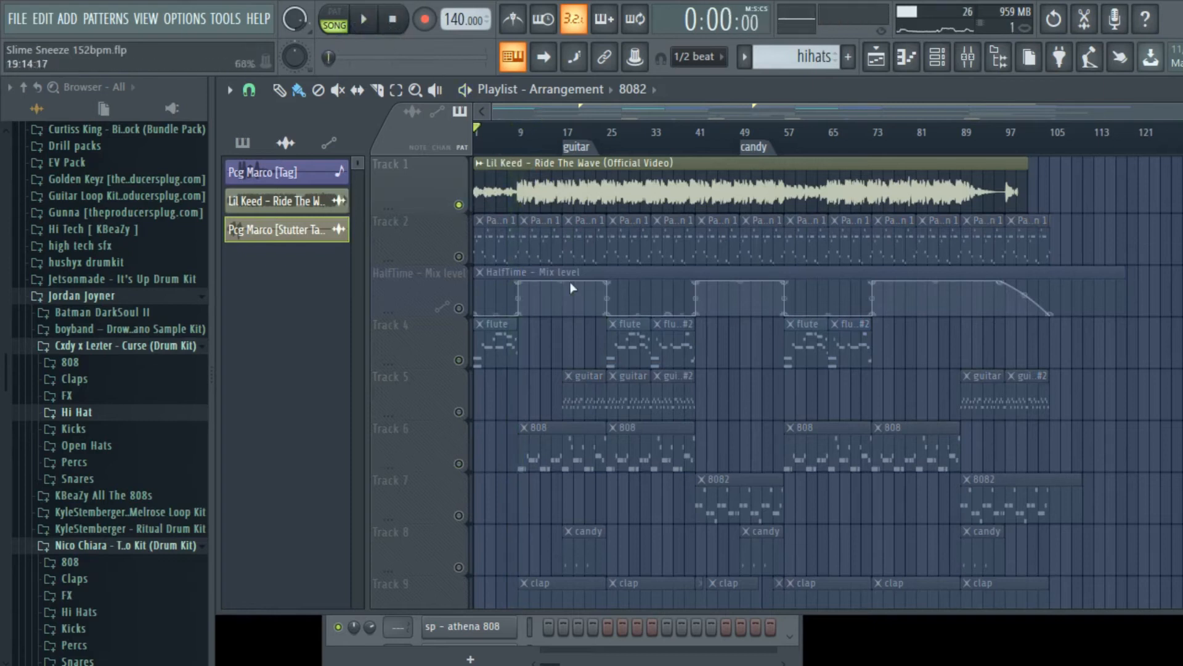
- Mute the reference song with Track 2 and the HalfTime automation unmuted, and shrink Track 1 to a thin strip
left_click(459, 205)
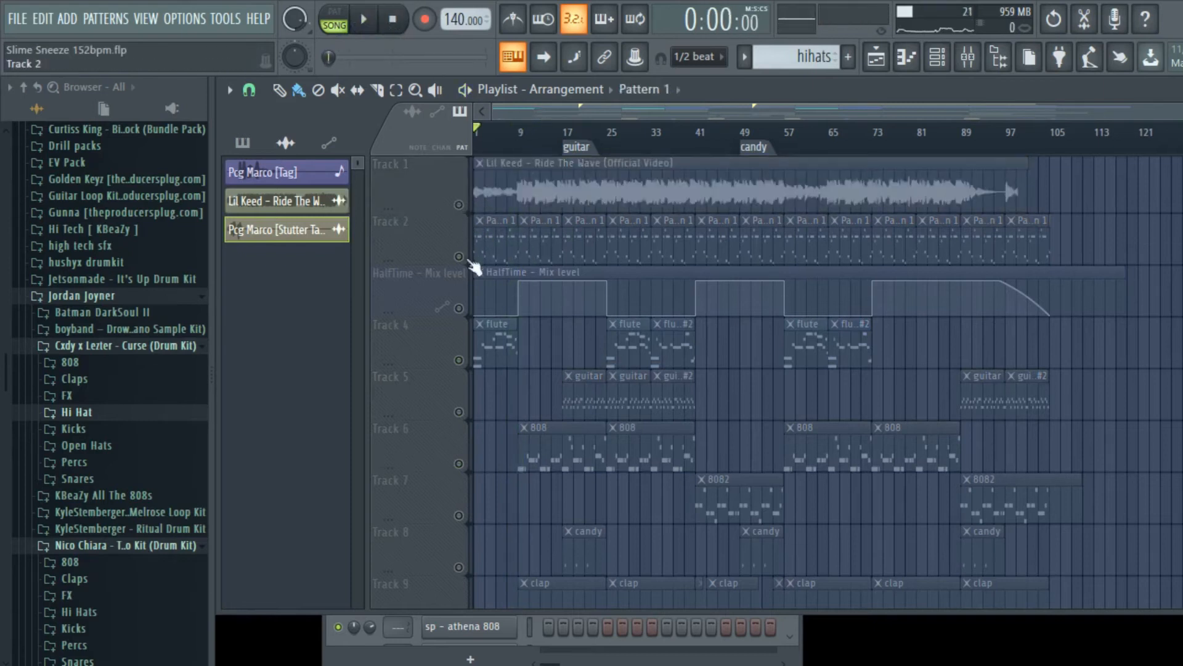
left_click(460, 257)
left_click(460, 308)
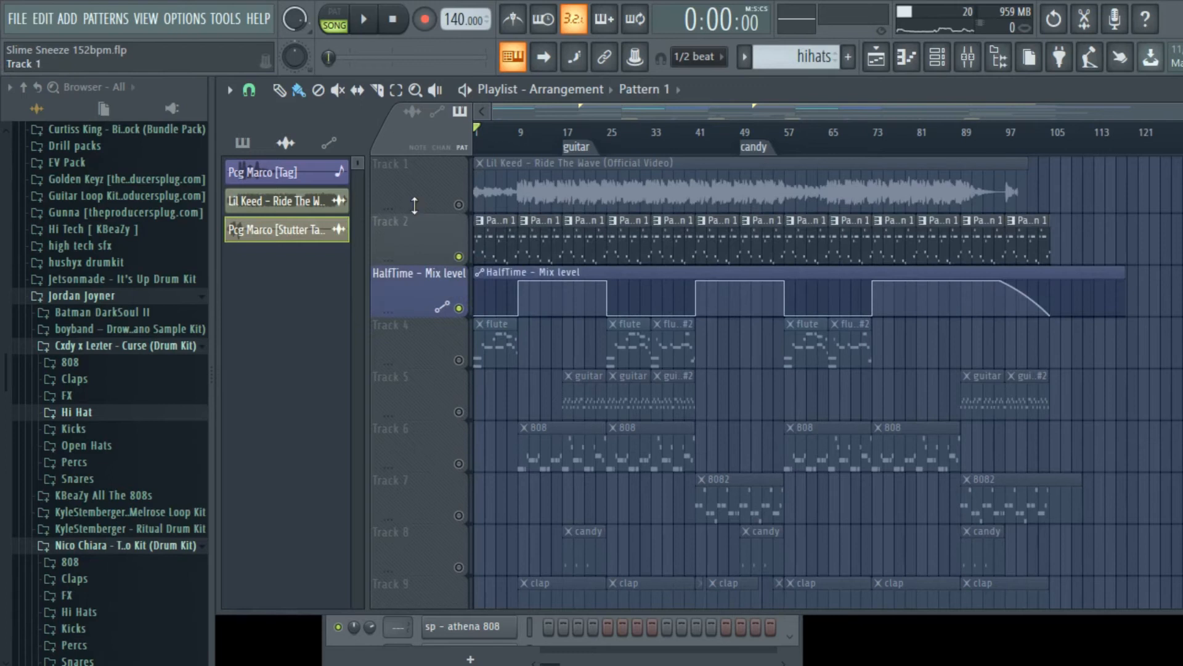
left_click_drag(414, 205, 414, 166)
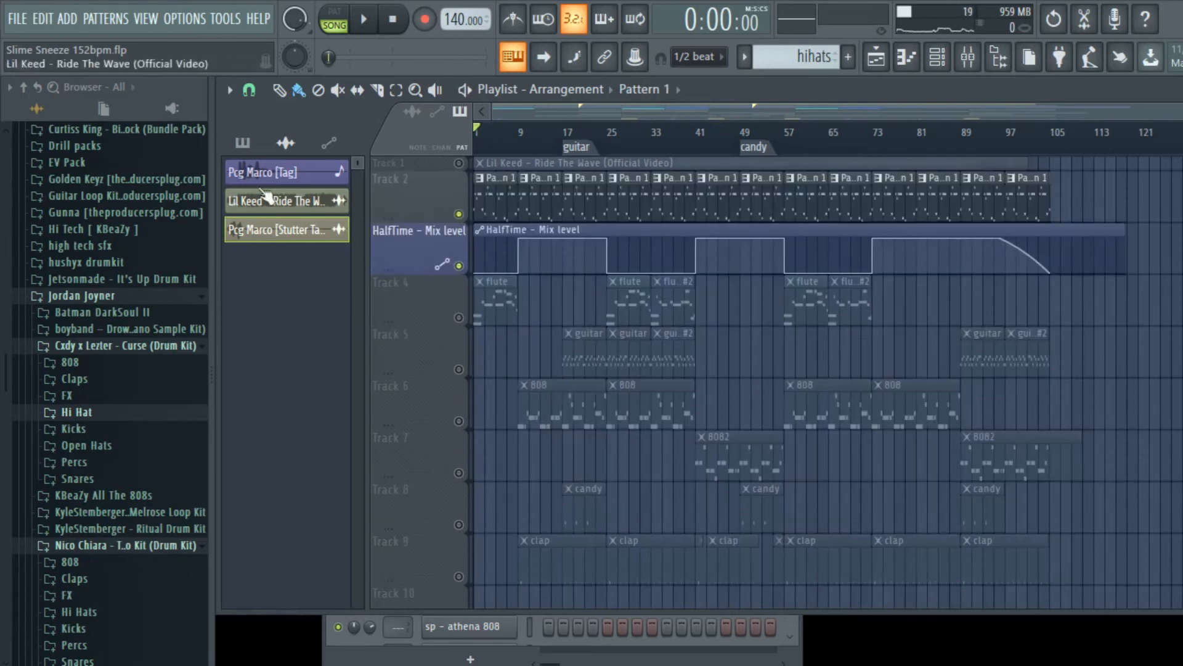
- Unmute Tracks 4 to 9, bringing back the flute, guitar, both 808s, candy and clap
left_click(459, 318)
left_click(468, 369)
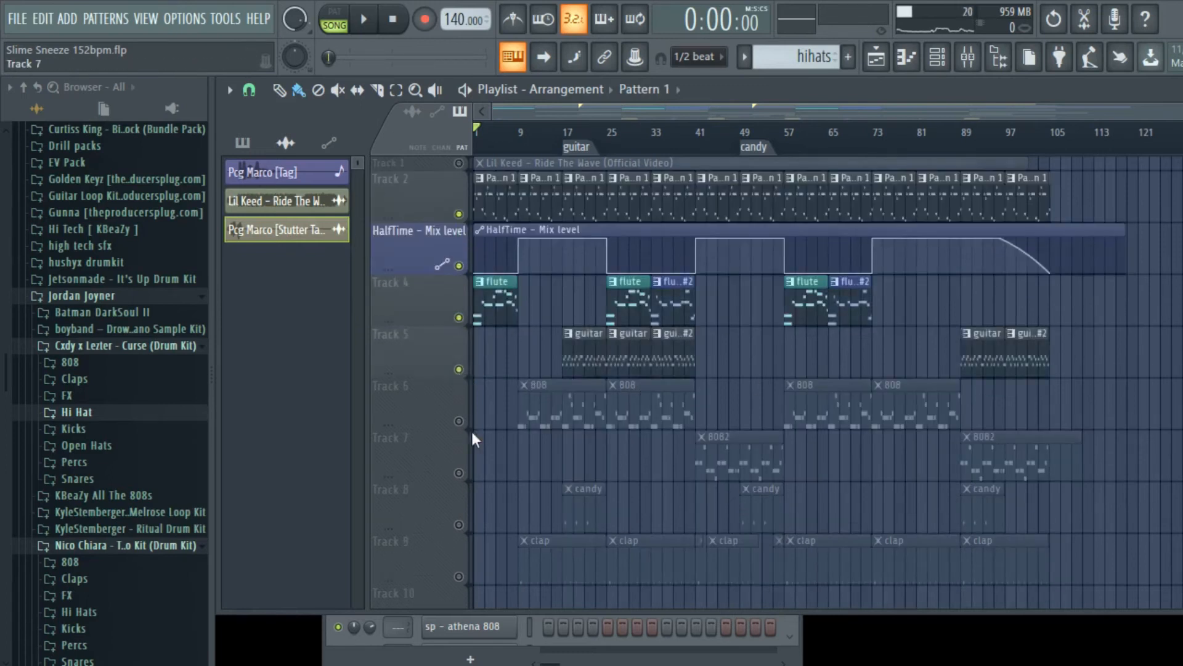
left_click(469, 421)
left_click(471, 472)
left_click(469, 524)
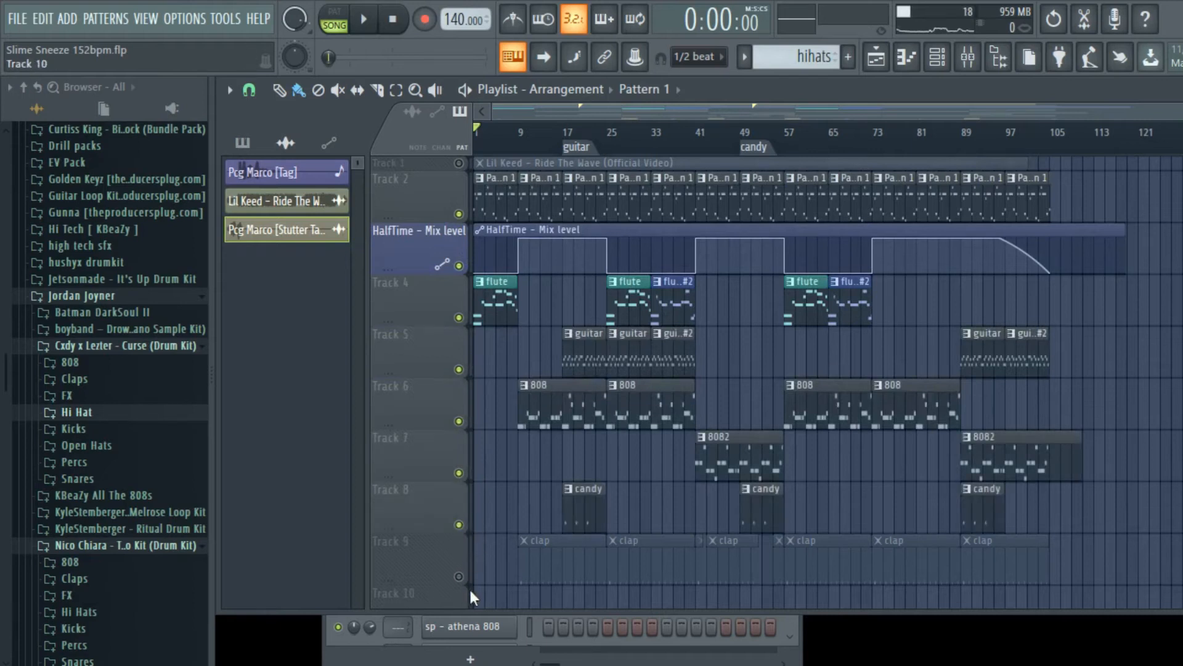
left_click(463, 577)
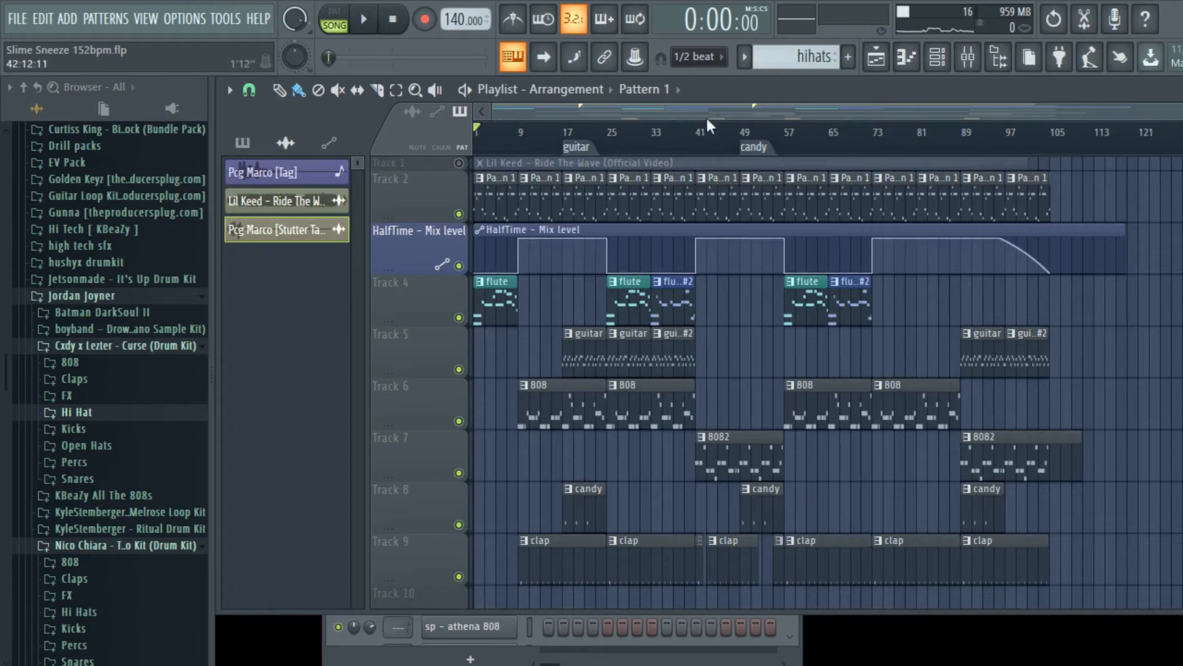
- Restore the maximized Playlist to a smaller window behind the Channel rack and select Pattern 1
double_click(741, 91)
left_click(610, 110)
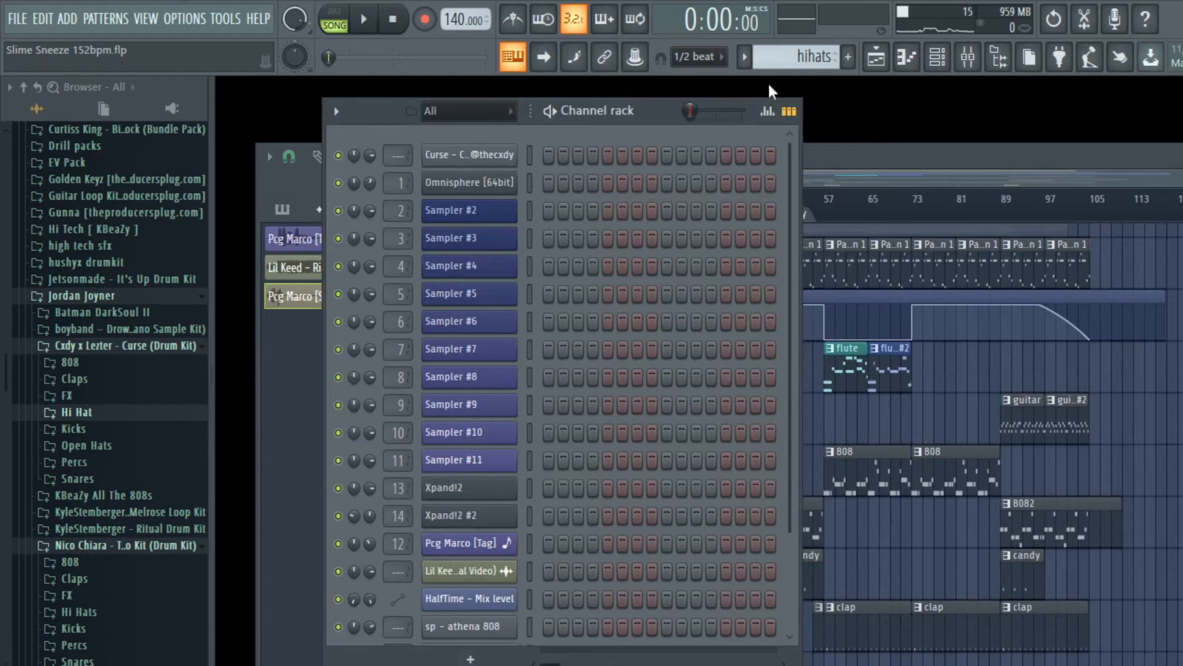
left_click(766, 64)
left_click(830, 96)
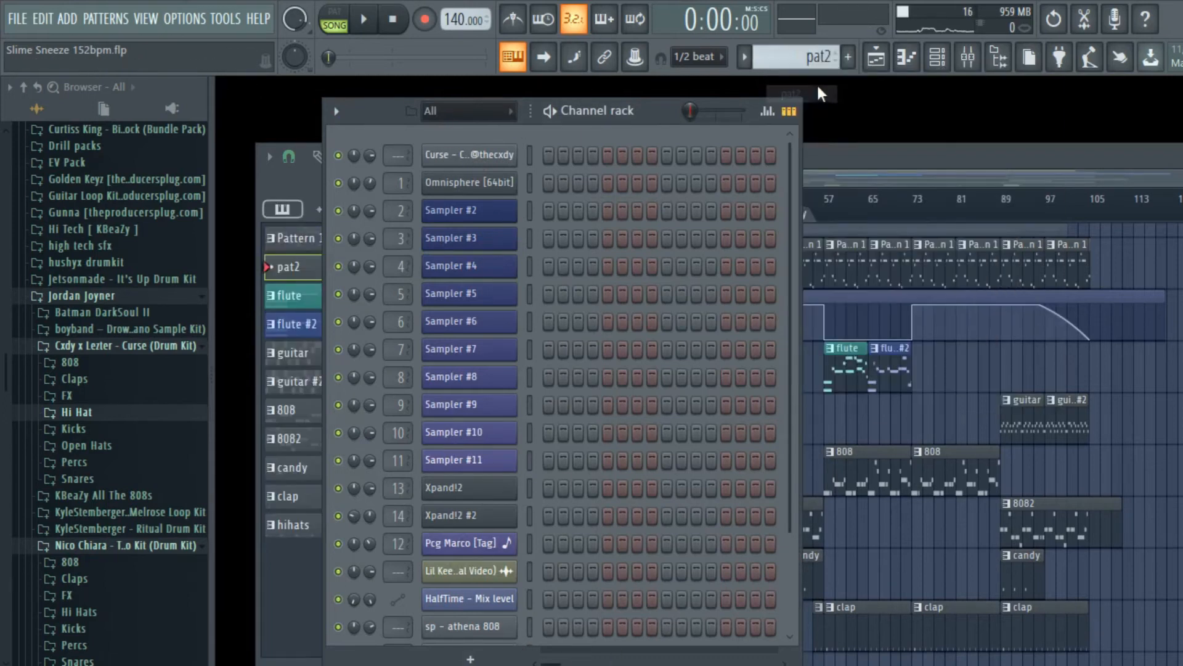
left_click(771, 57)
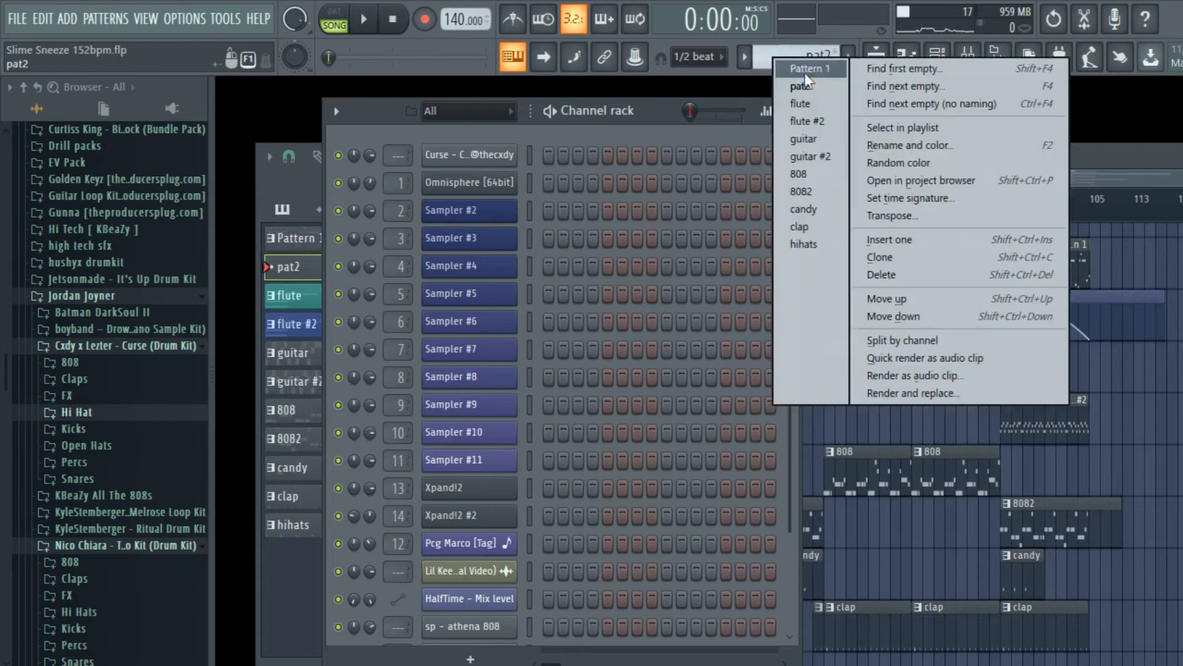
left_click(807, 79)
- Set the Xpand!2 channel's root note to F4 and move its settings window clear of the Channel rack's channel names
left_click(500, 492)
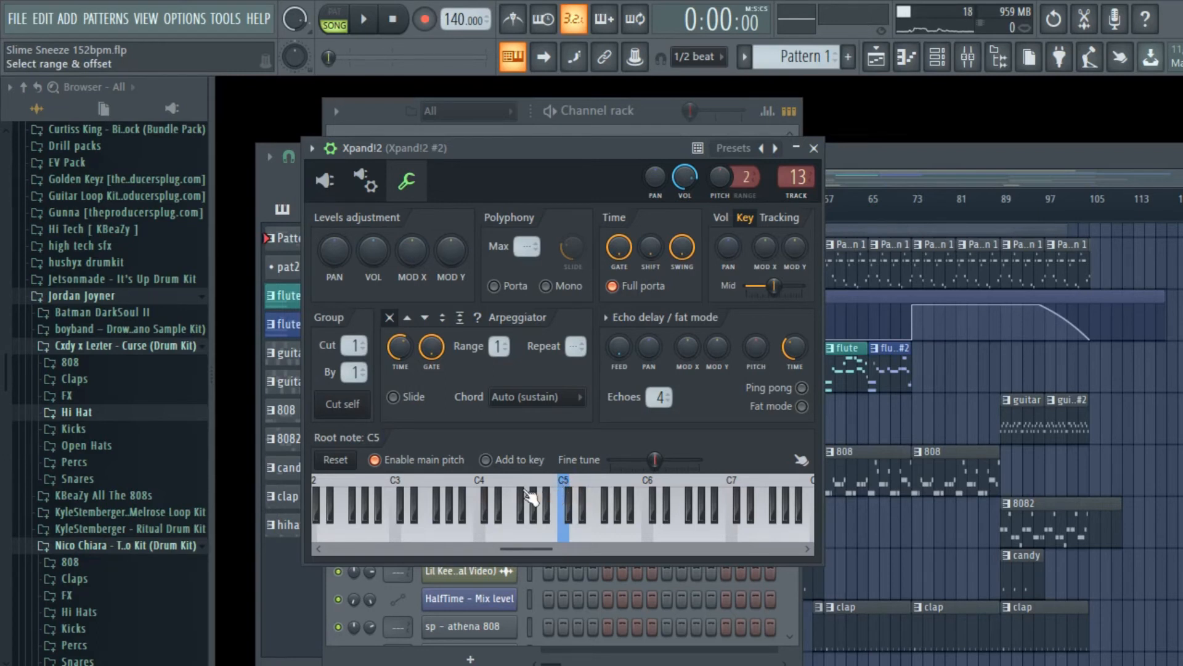
right_click(519, 487)
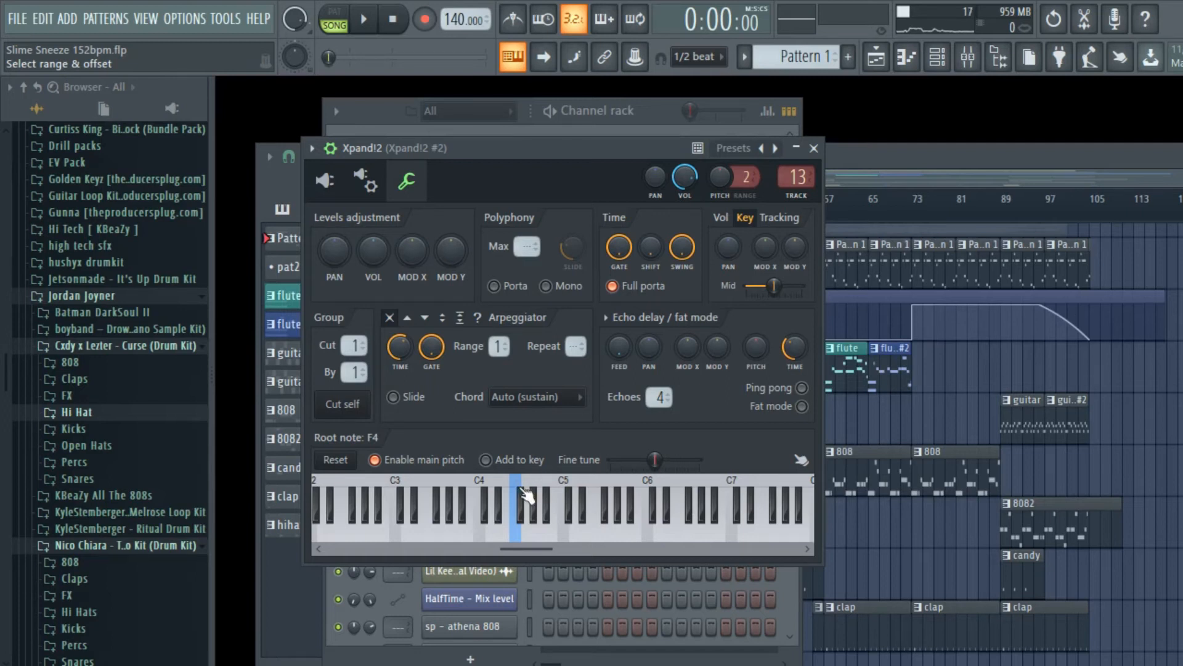
left_click_drag(317, 148, 559, 191)
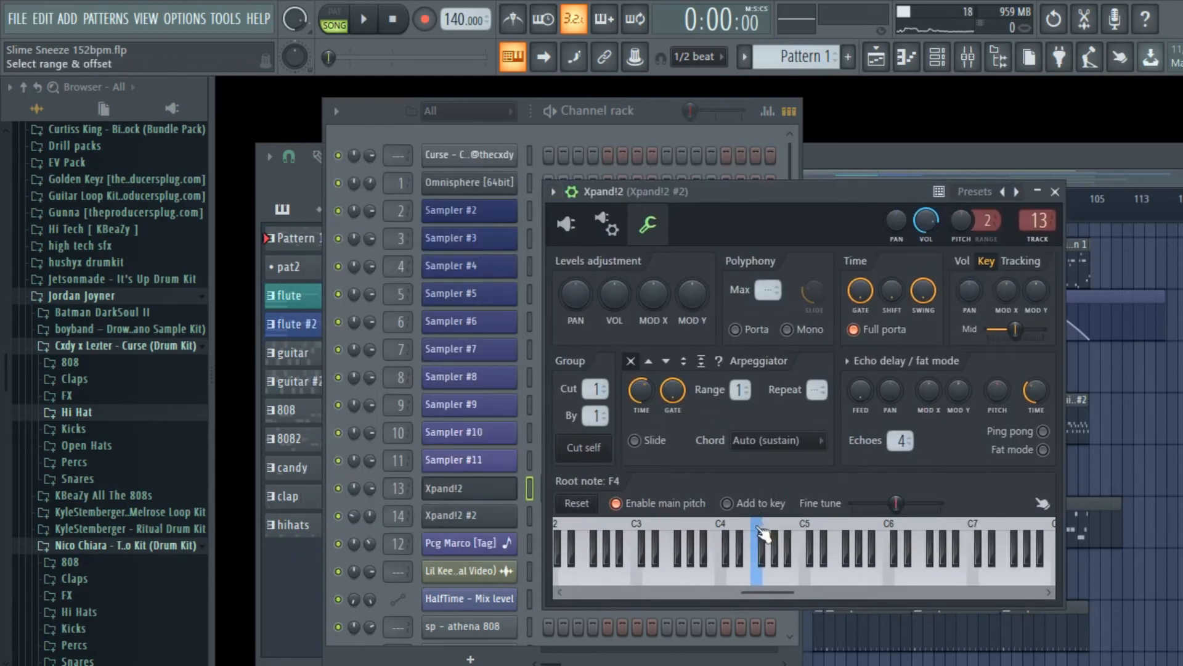
- Try a lower root note for the Omnisphere channel and close its settings window
left_click(475, 183)
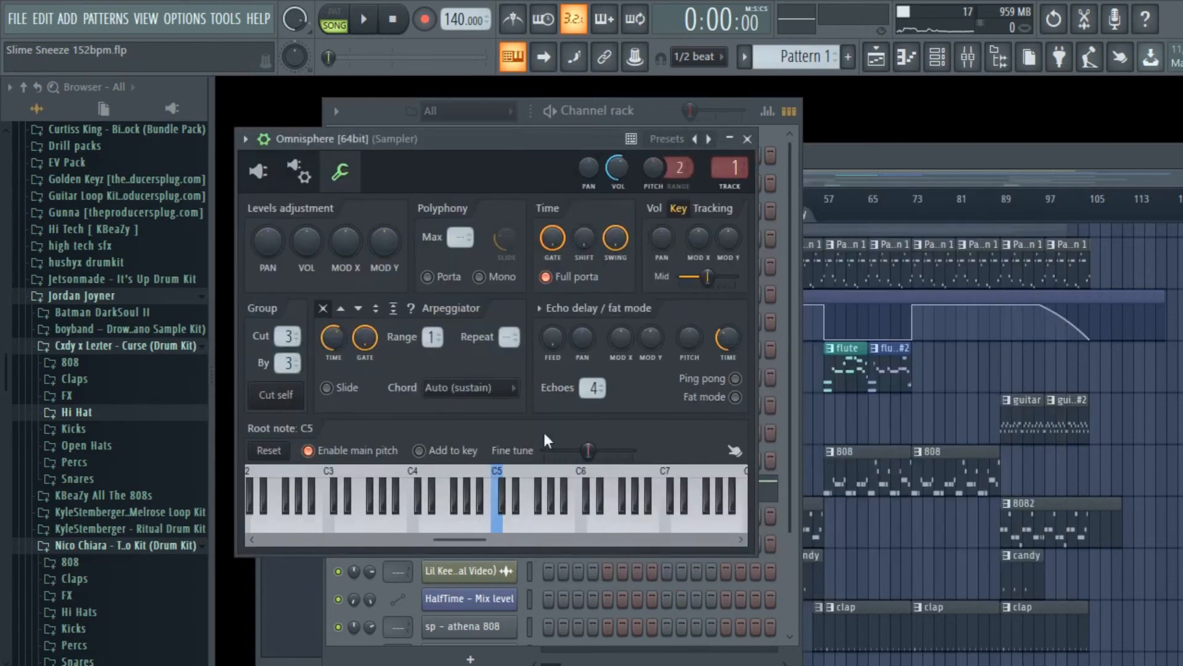
right_click(453, 478)
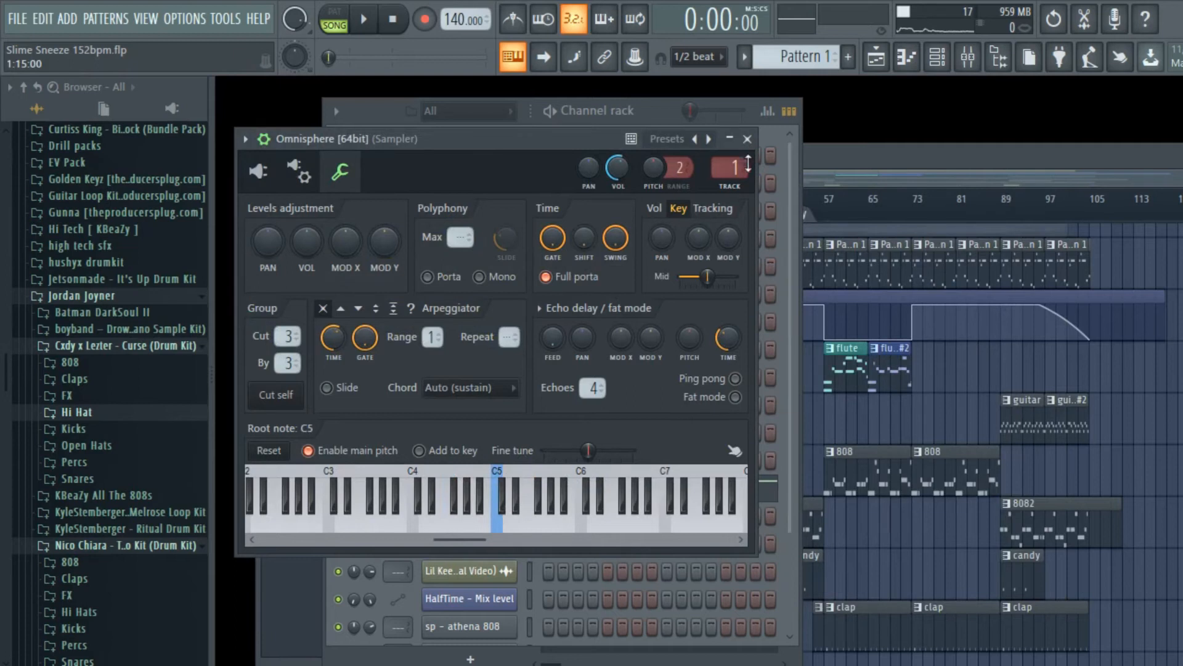
left_click(747, 138)
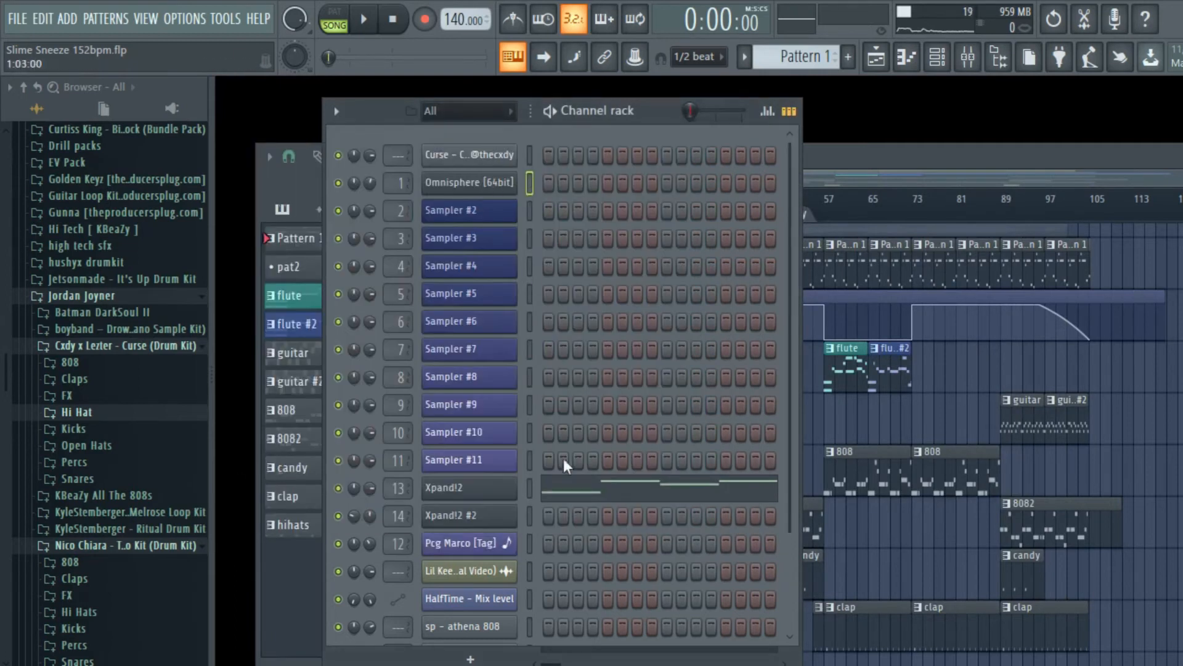
- Set the root note of the Xpand!2 channel on mixer track 13 to C5 and return to the Channel rack
left_click(514, 493)
right_click(853, 537)
left_click(478, 128)
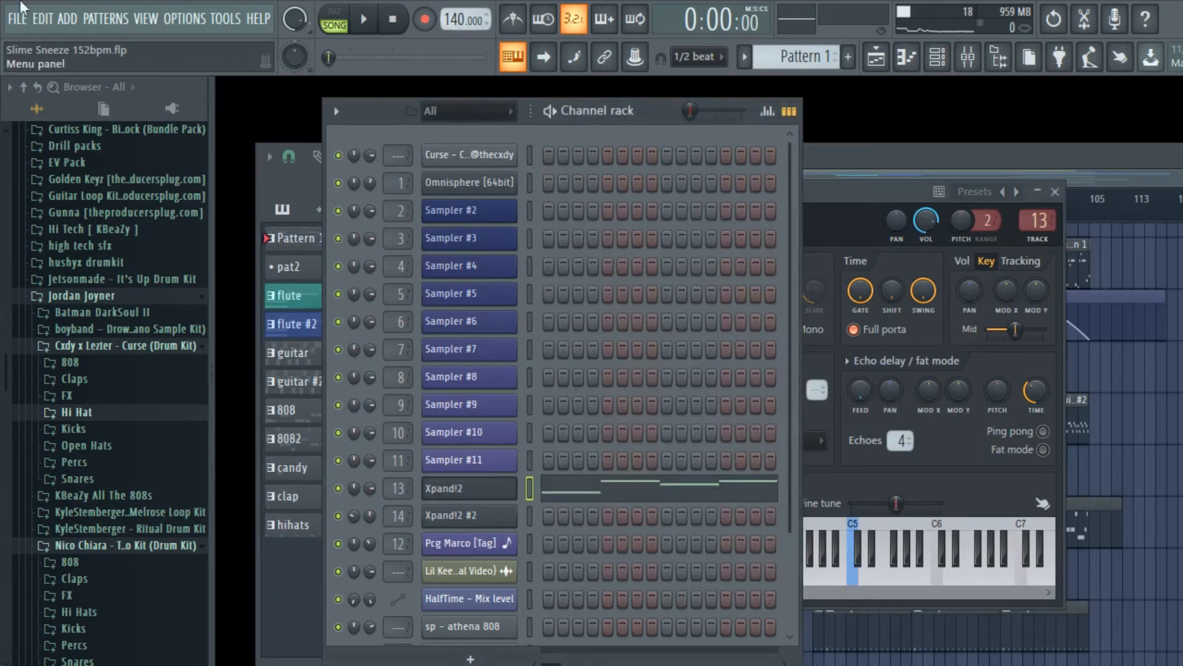
- Set the project tempo to 152 BPM with all channels restretched, and bring the Playlist to the front
left_click_drag(451, 20, 452, 15)
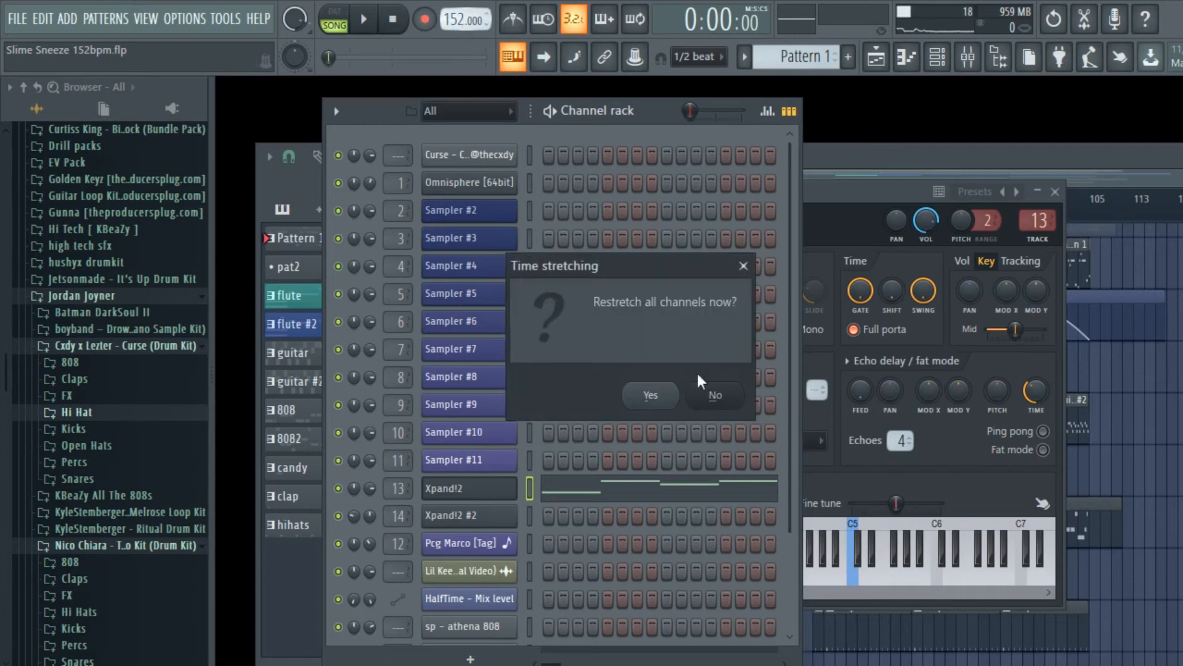
left_click(666, 394)
left_click(1052, 162)
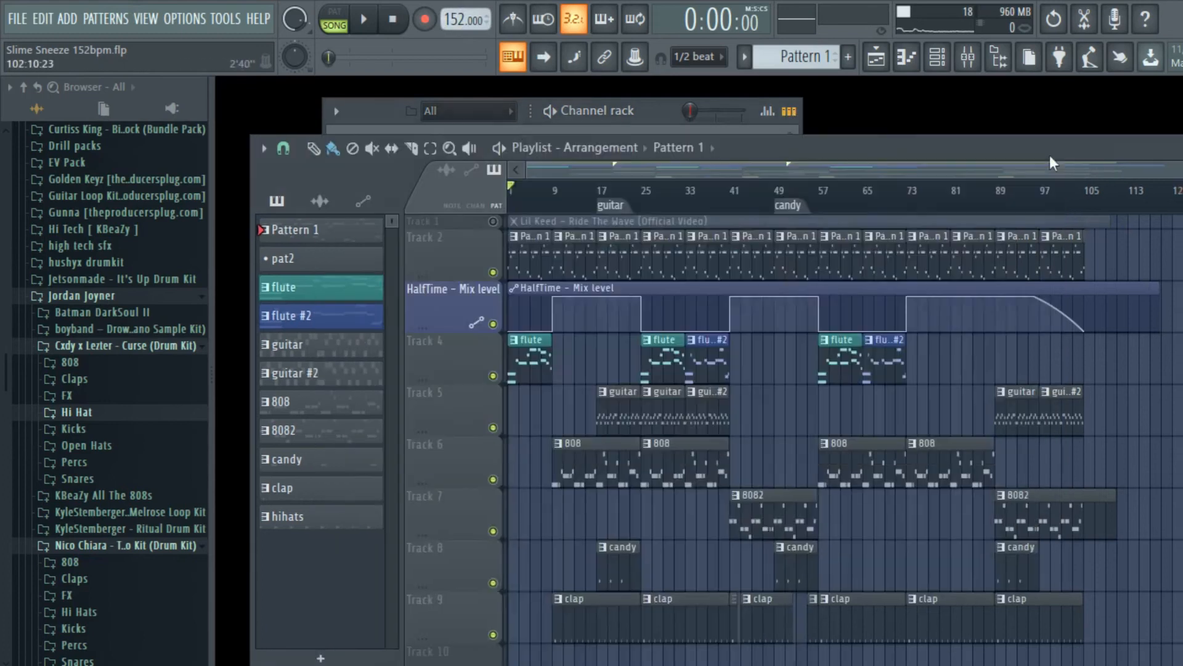
- Unmute all Playlist tracks through the producer tag track's solo switch and enlarge the Playlist window to include that track
left_click_drag(793, 147, 774, 101)
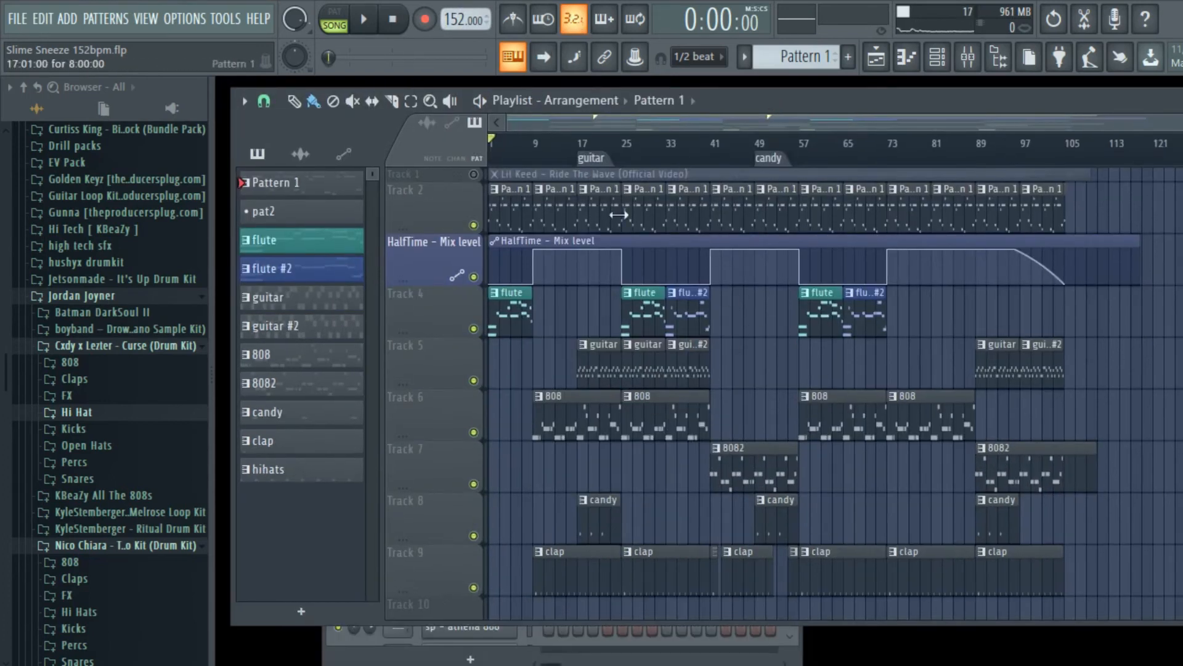
scroll(850, 502, "down", 4)
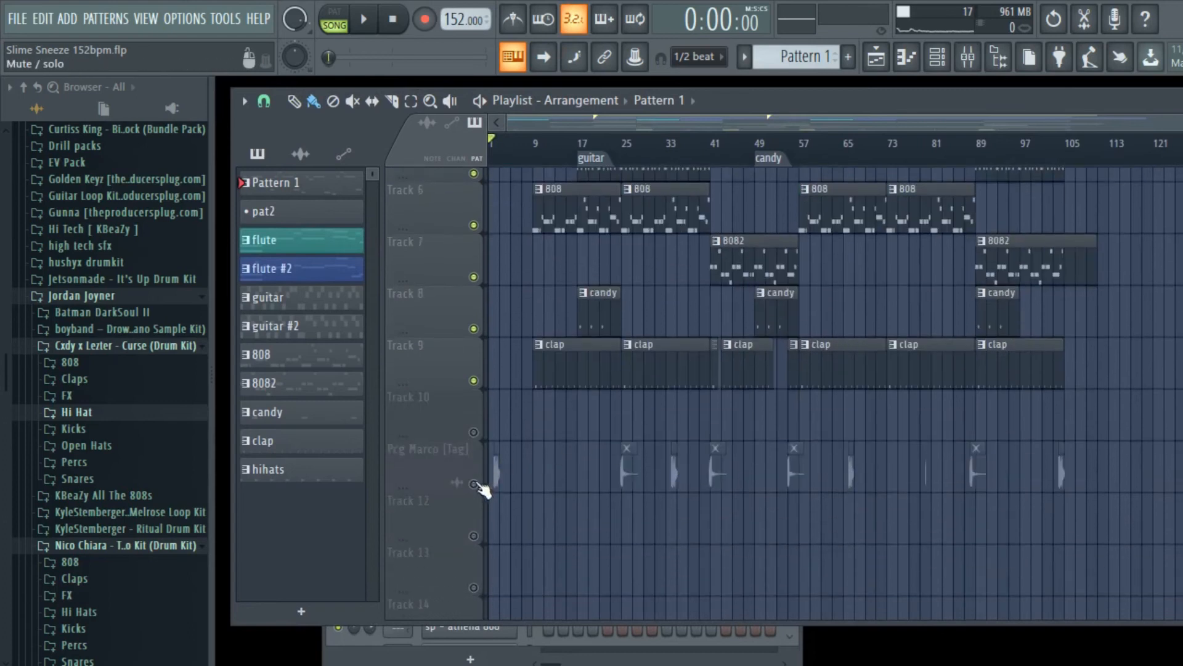
right_click(474, 484)
right_click(473, 484)
scroll(626, 422, "up", 4)
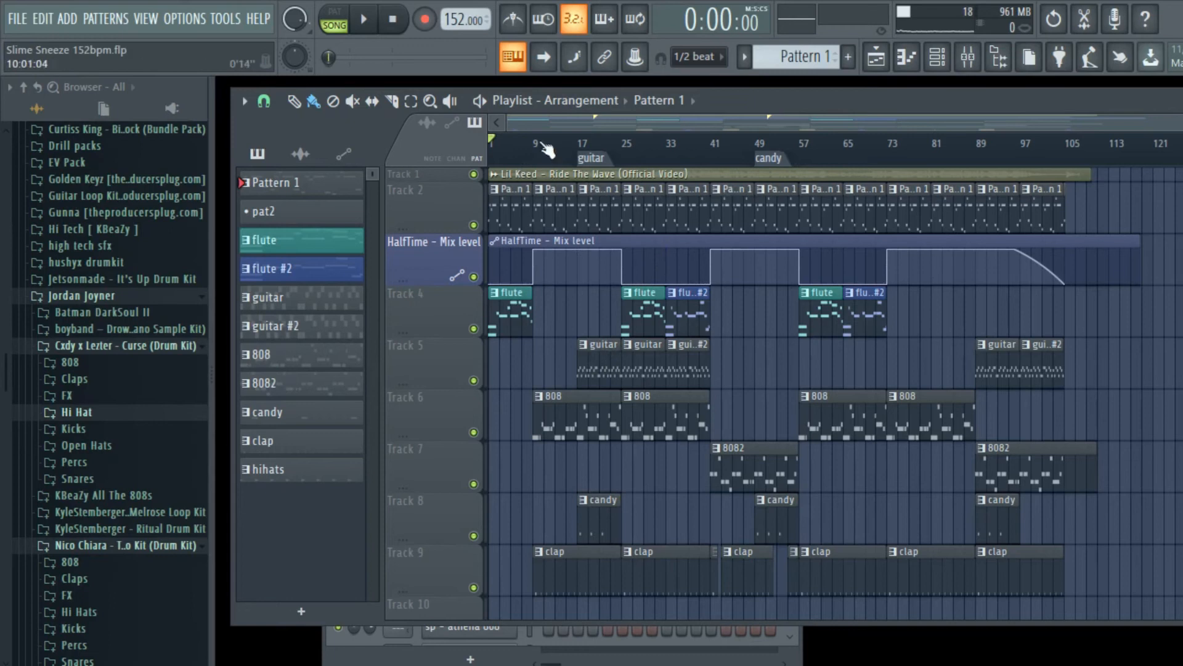
left_click_drag(744, 108, 734, 96)
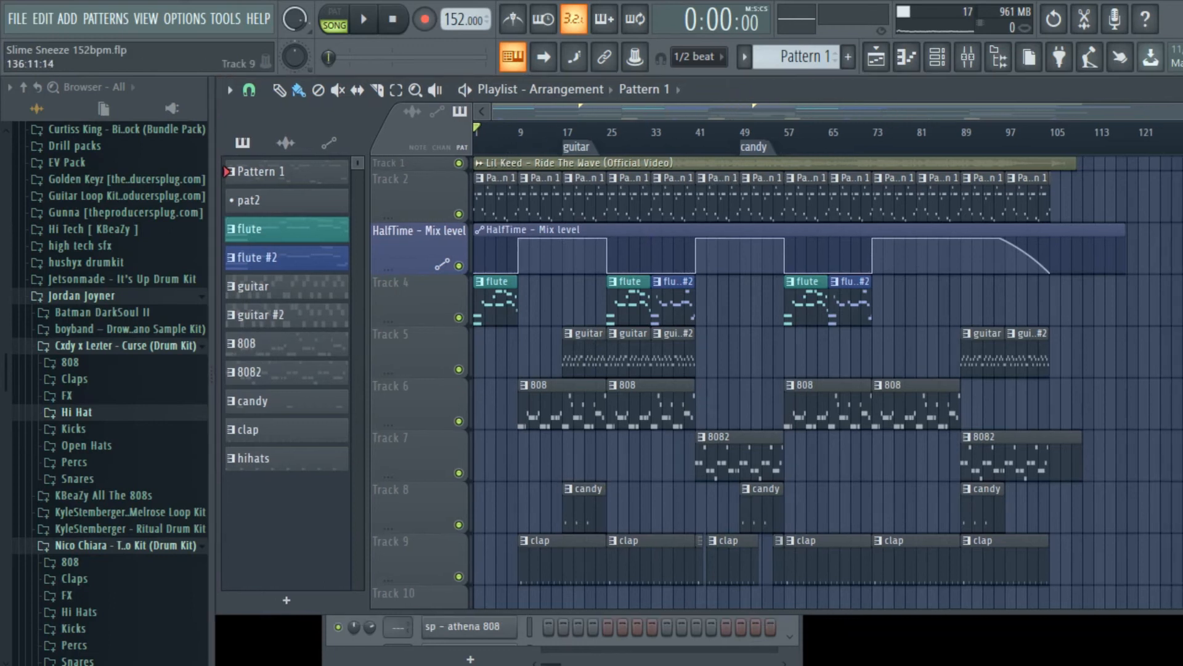
left_click_drag(1182, 612, 1182, 665)
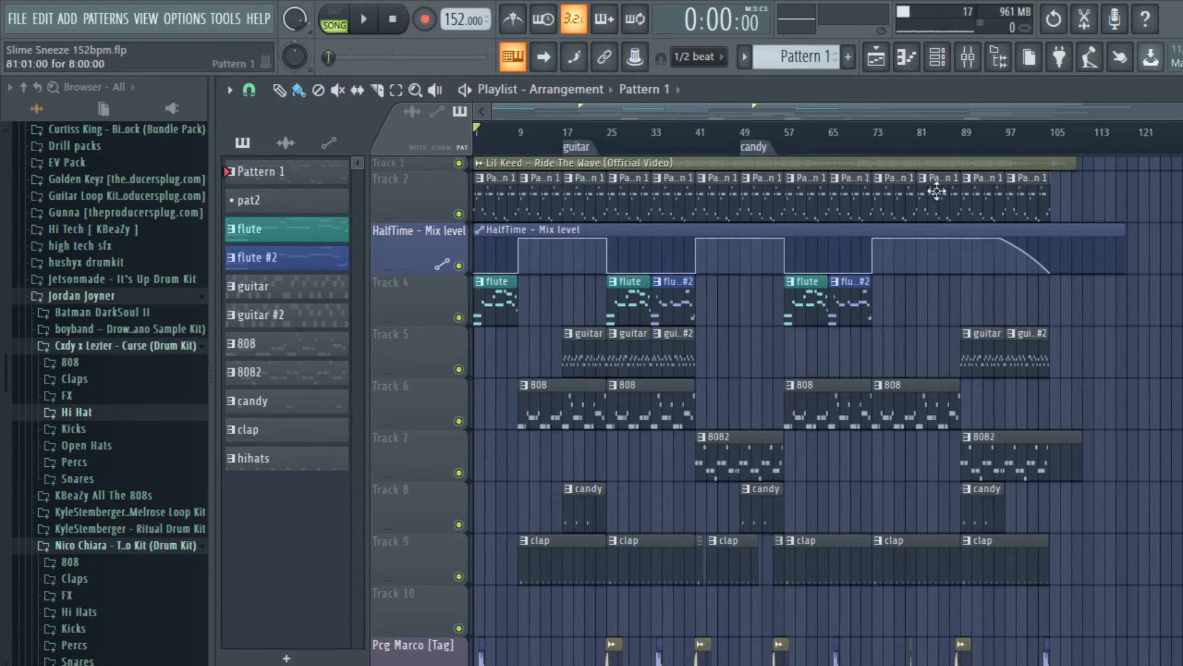
- Check the mixer inserts and open Fruity parametric EQ 2 on the Curse hi-hat track, insert 16
key("F9")
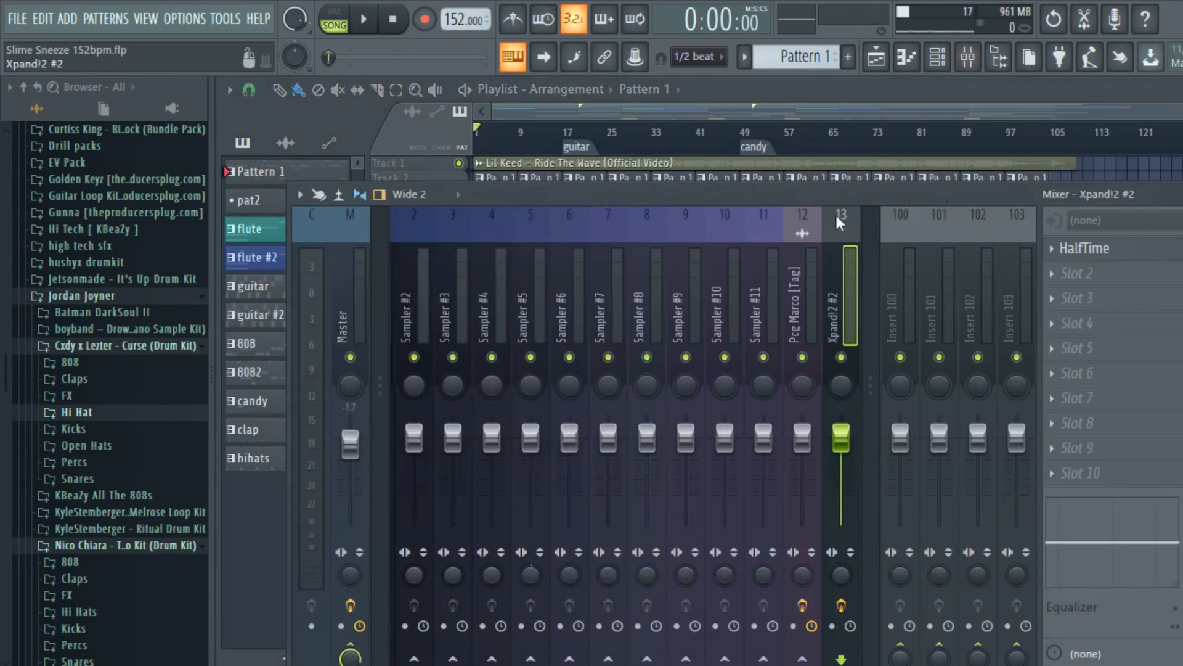
left_click(401, 250)
left_click(392, 257)
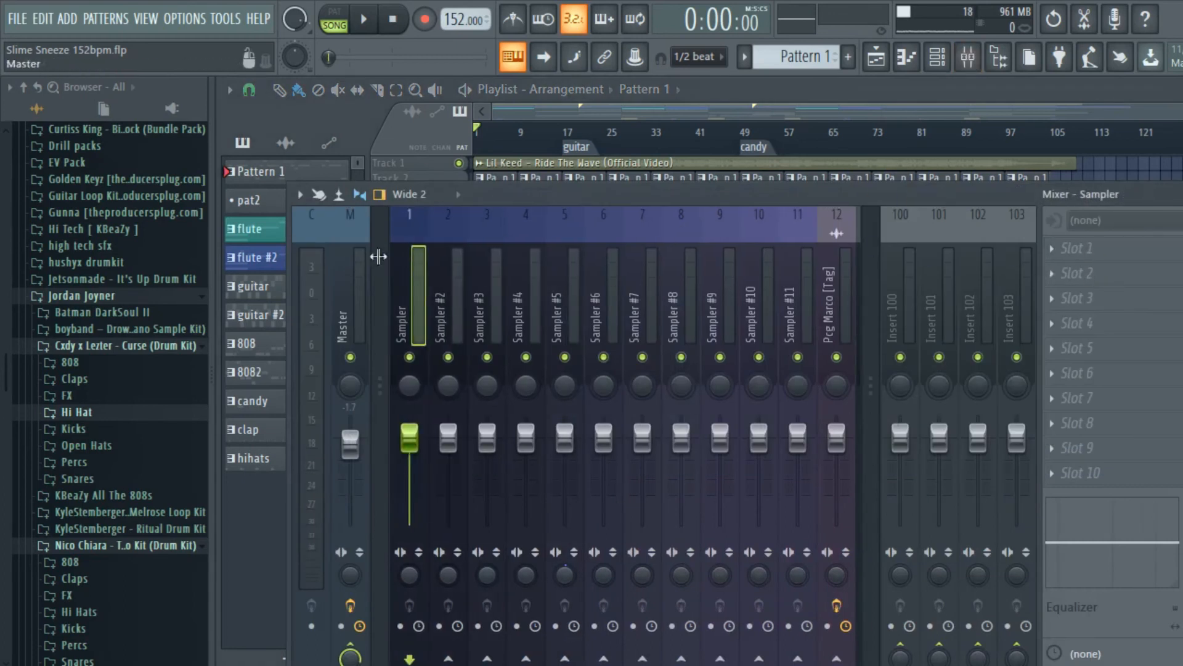
left_click(830, 276)
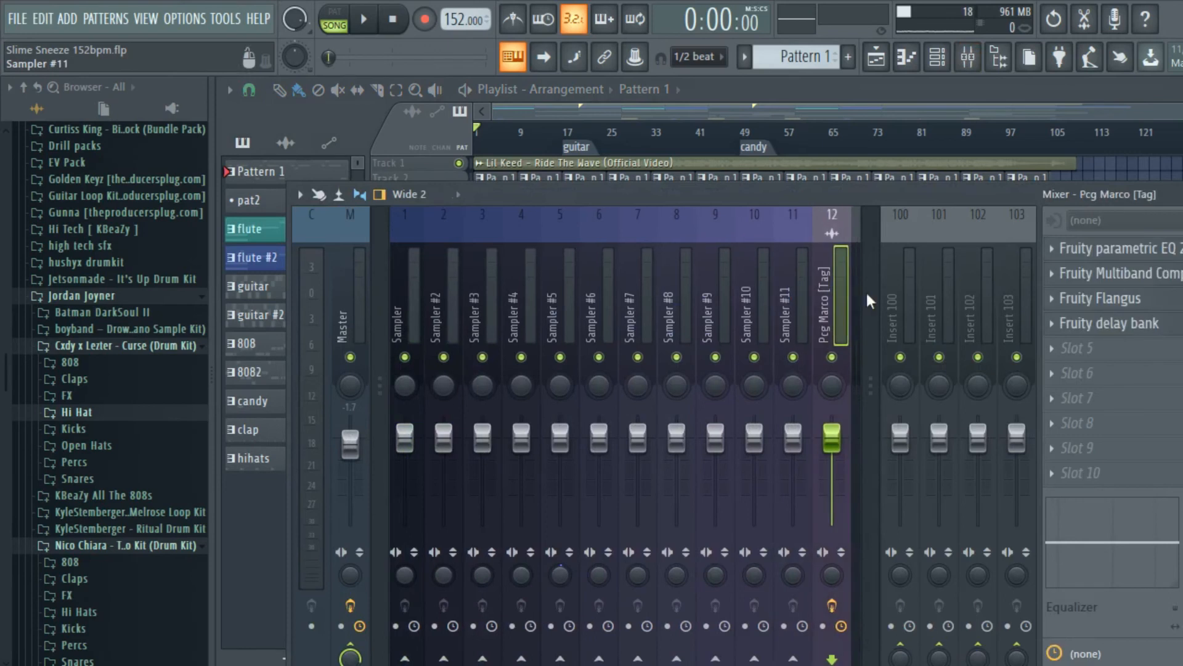
scroll(887, 296, "right", 3)
scroll(913, 297, "right", 4)
left_click(564, 290)
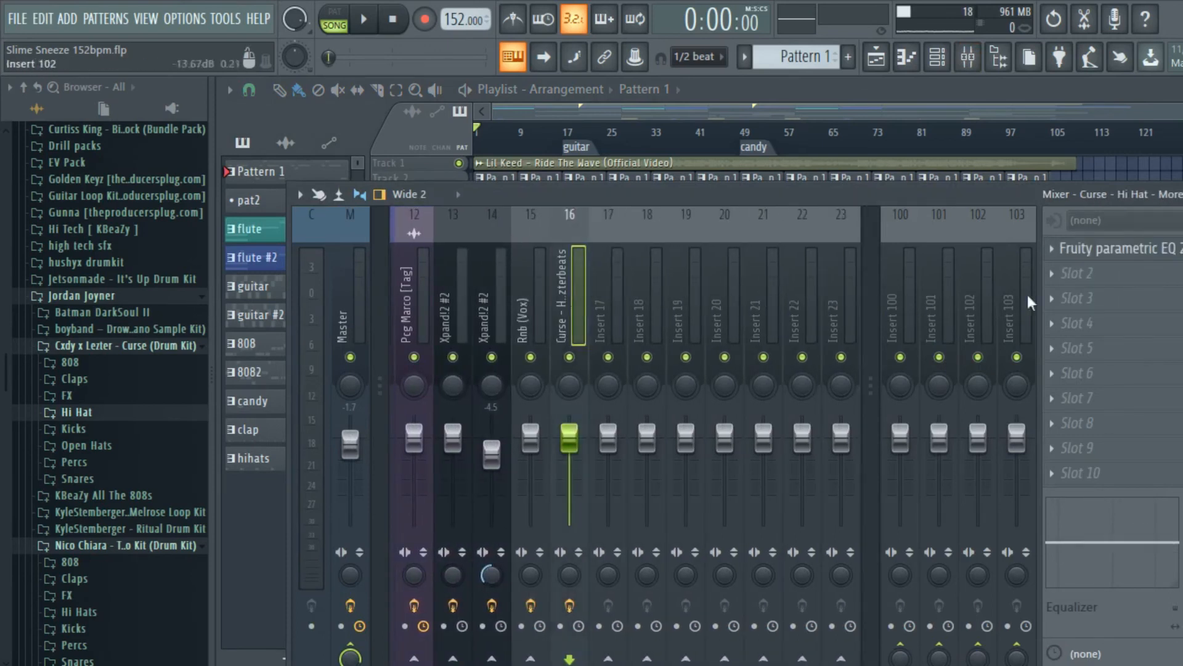
left_click(1094, 257)
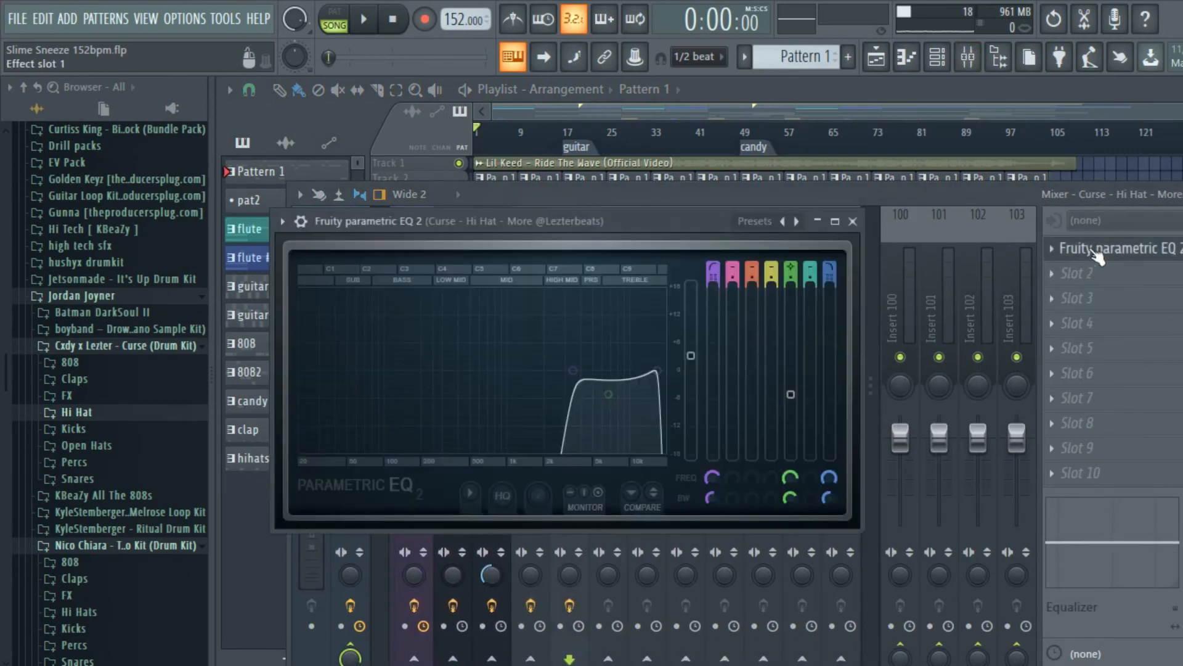
- Examine the preset list of the hi-hat's Fruity parametric EQ 2 without loading a preset, and close the EQ and the mixer
left_click(784, 221)
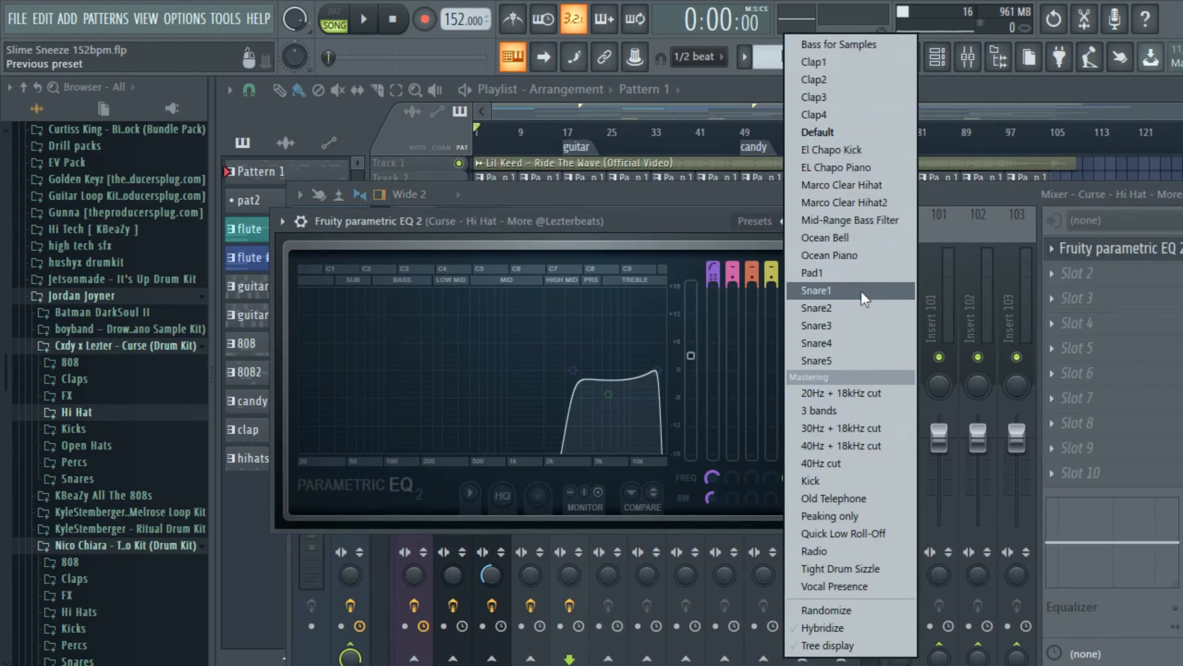
left_click(706, 231)
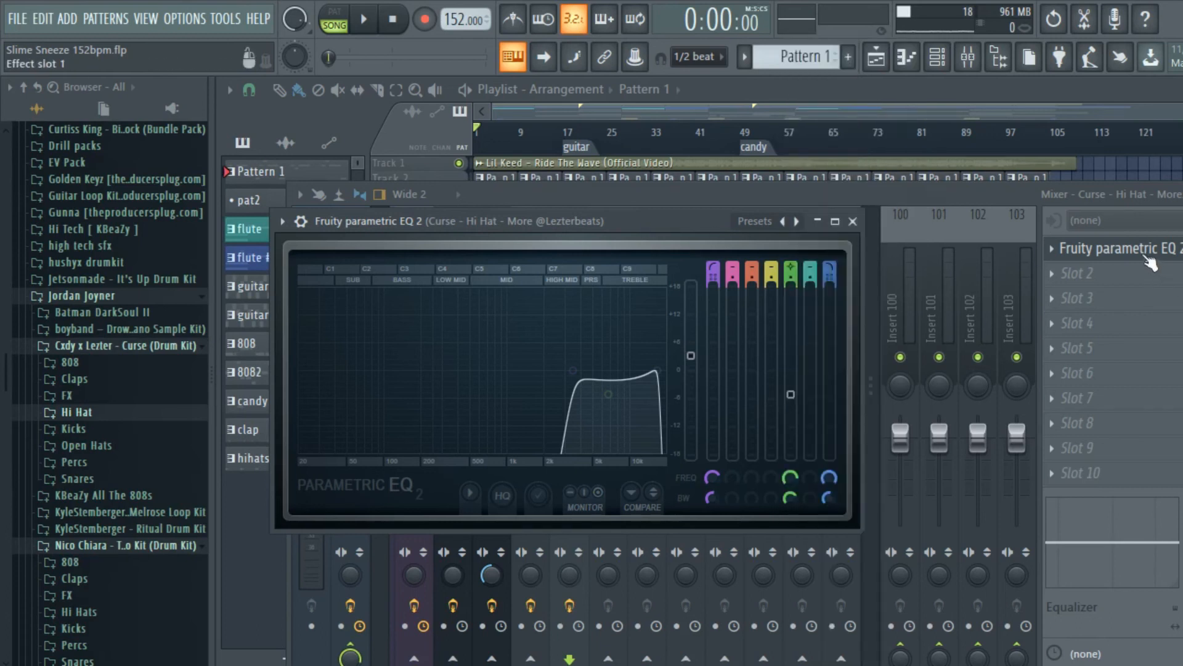
left_click(1146, 257)
left_click(1153, 252)
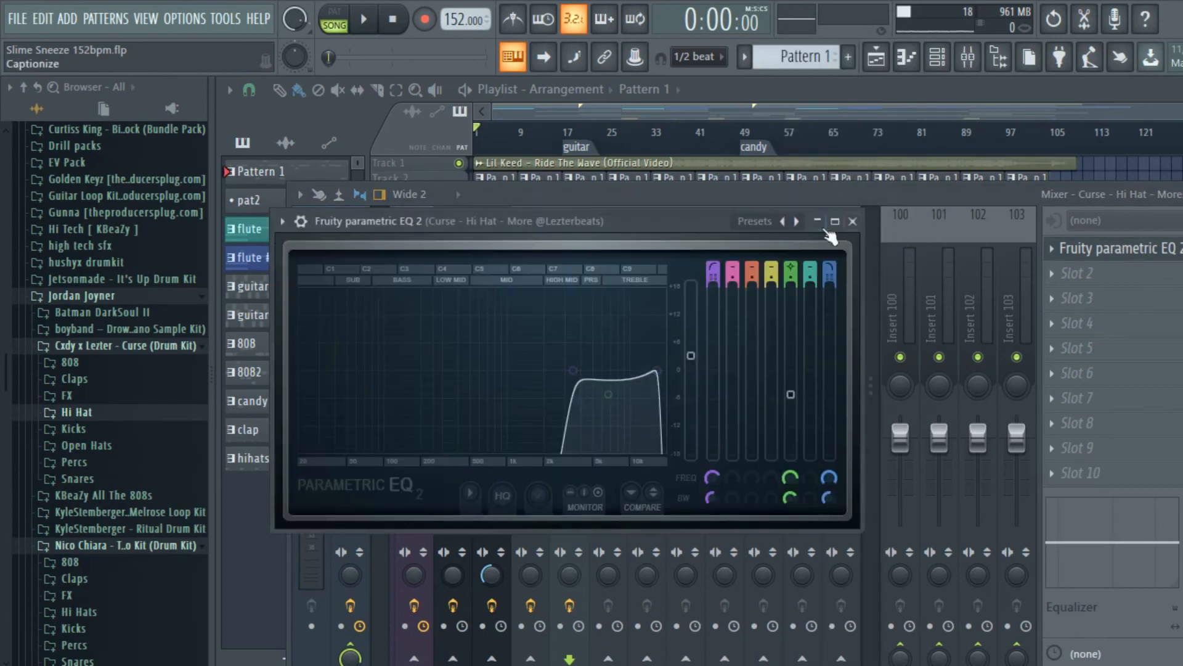
left_click(782, 222)
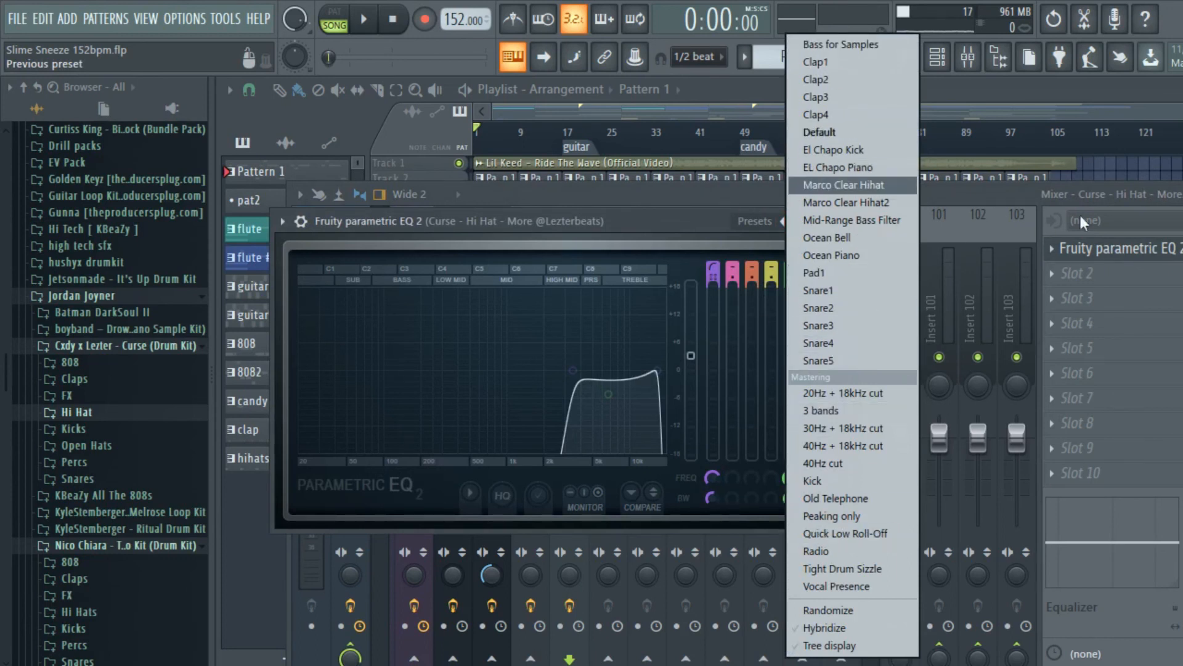
left_click(717, 197)
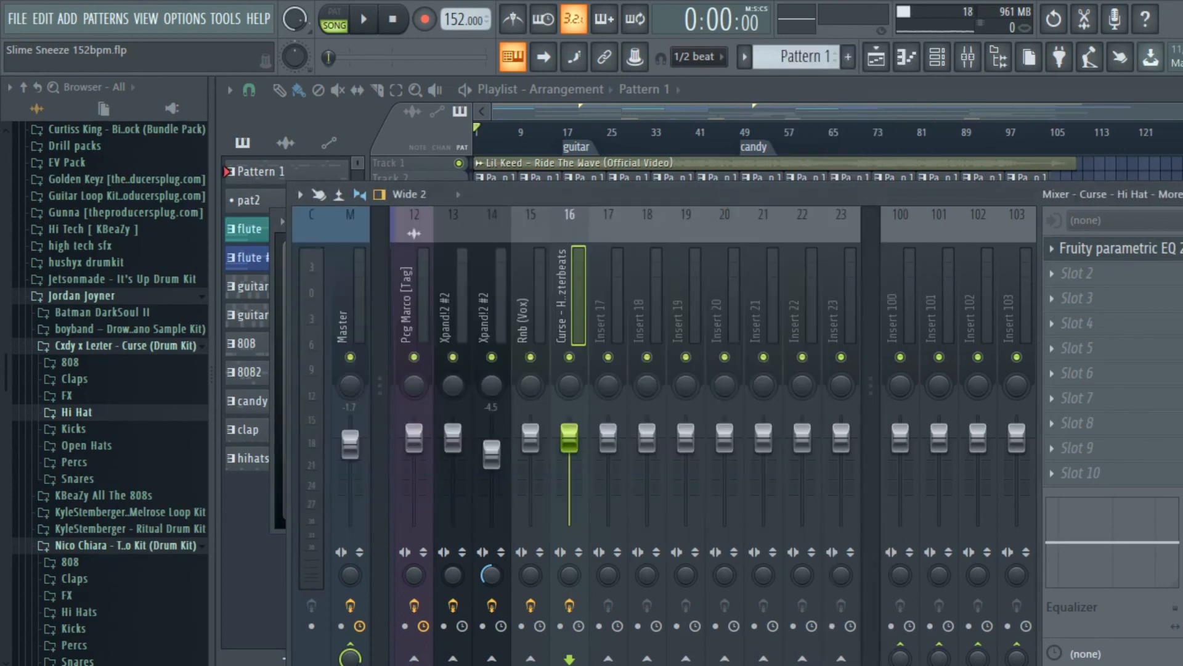
key("Escape")
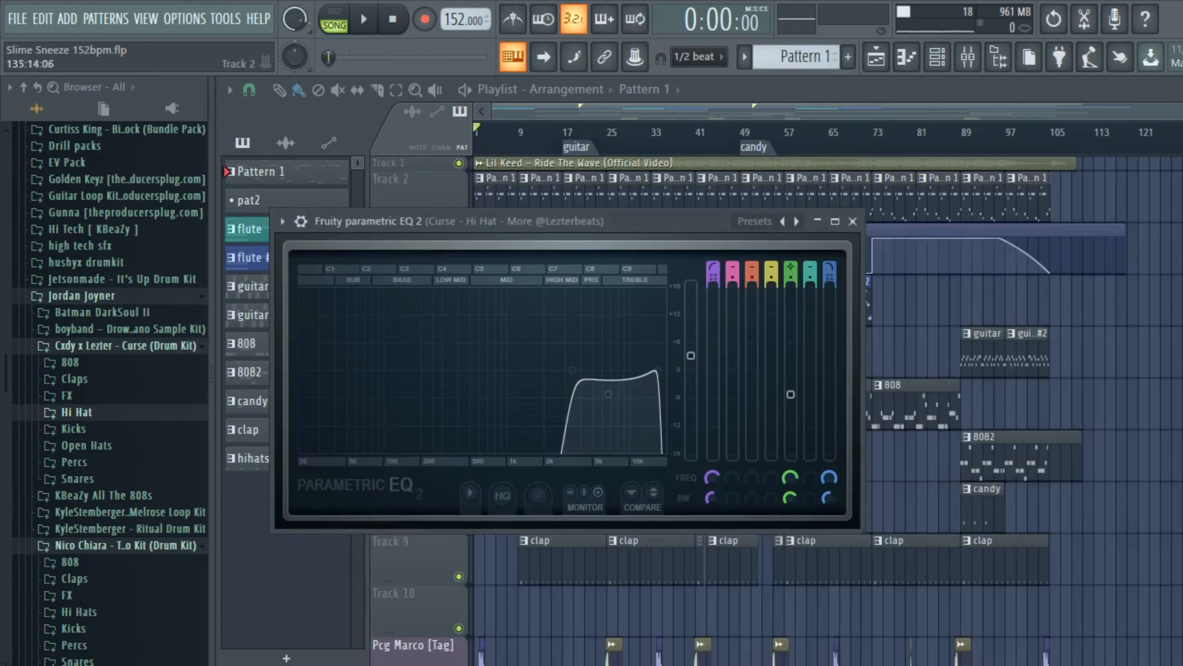
left_click(853, 221)
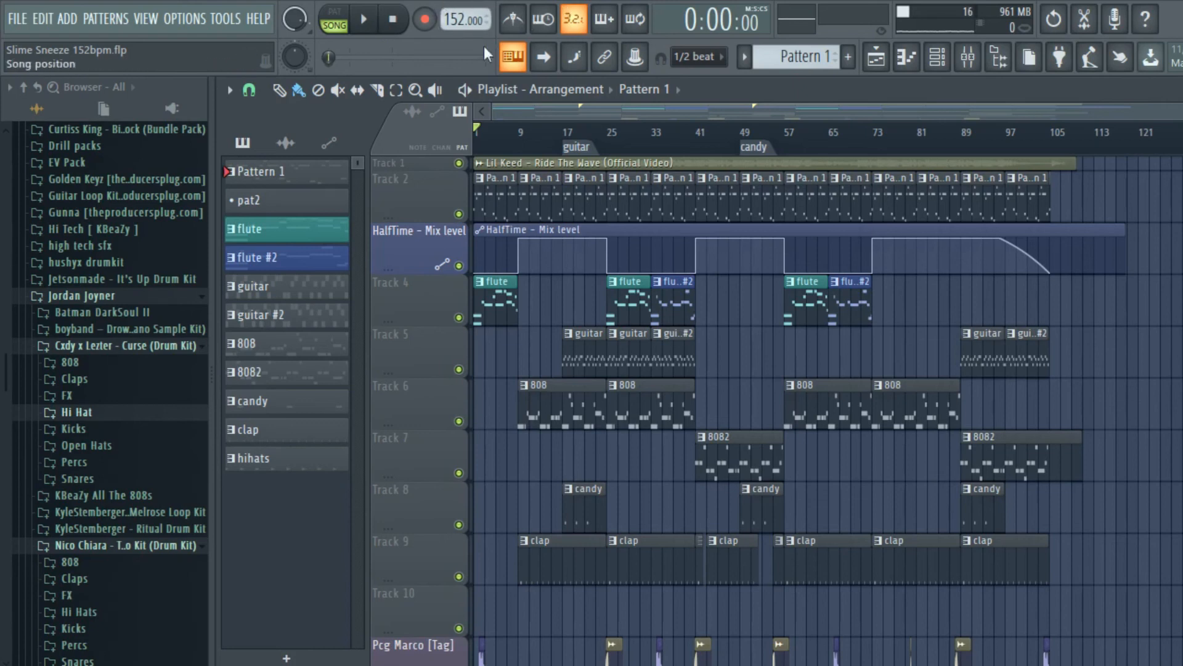
- Play the song from the start, mute the Lil Keed reference track, and move the Playlist clear of the Channel rack's top
left_click(361, 27)
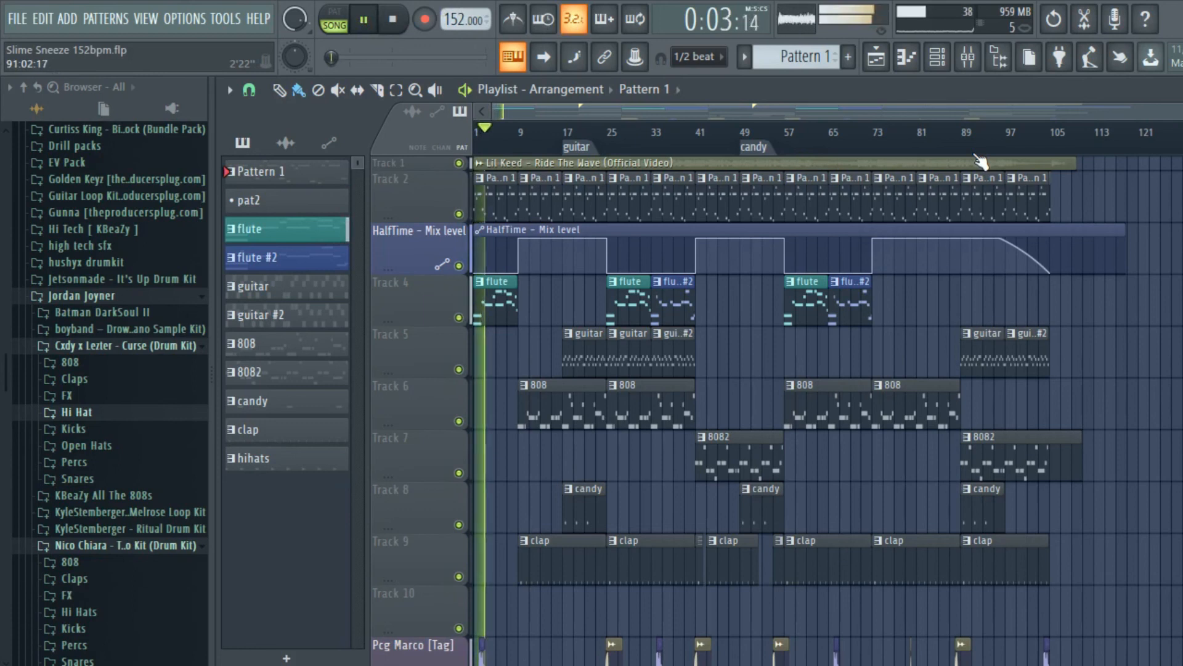
left_click(458, 163)
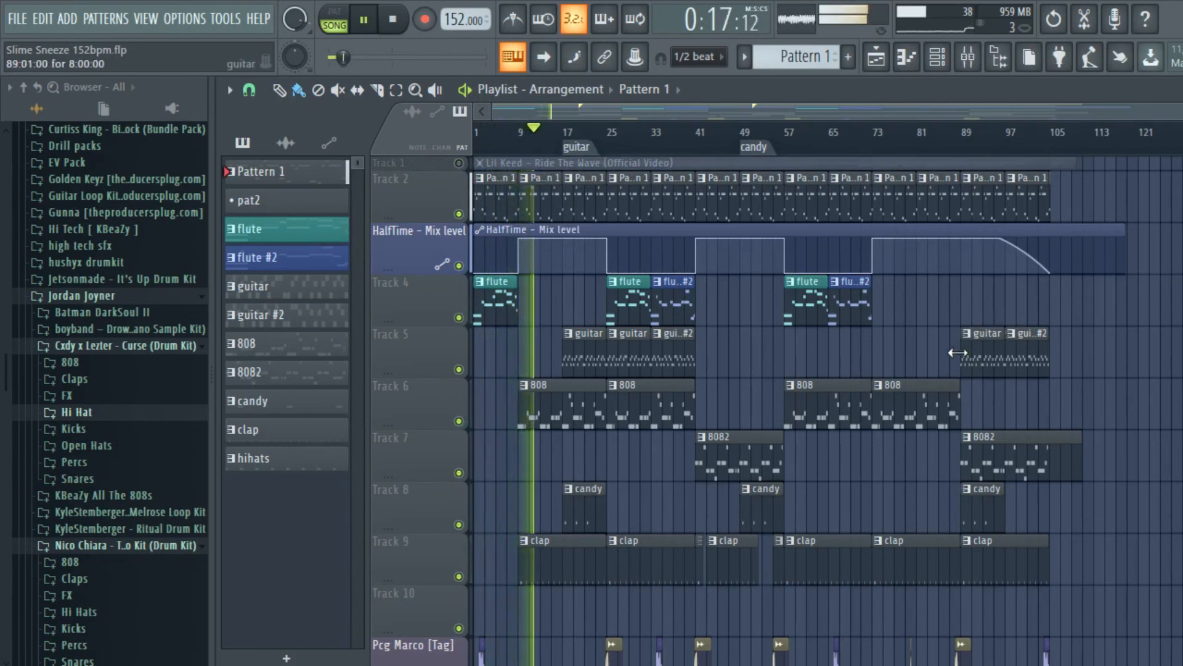
double_click(814, 87)
double_click(811, 82)
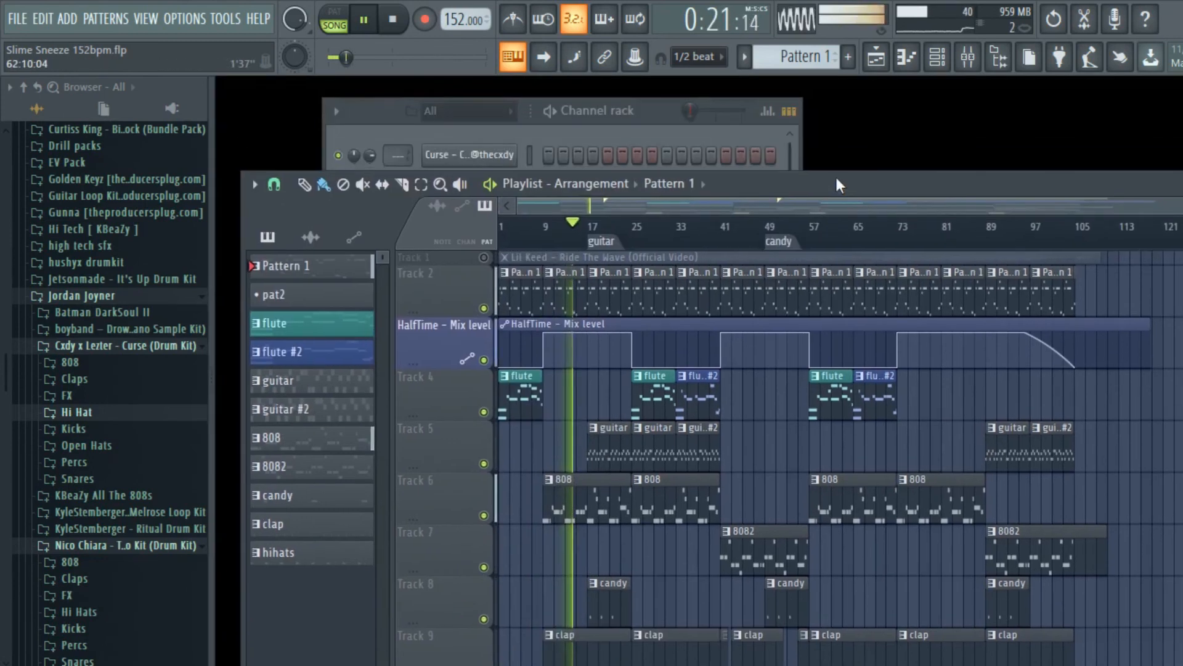
- Preview the Curse - Open Hat - Frame sample beside the Channel rack and list the kit's Hi Hat samples
left_click(612, 124)
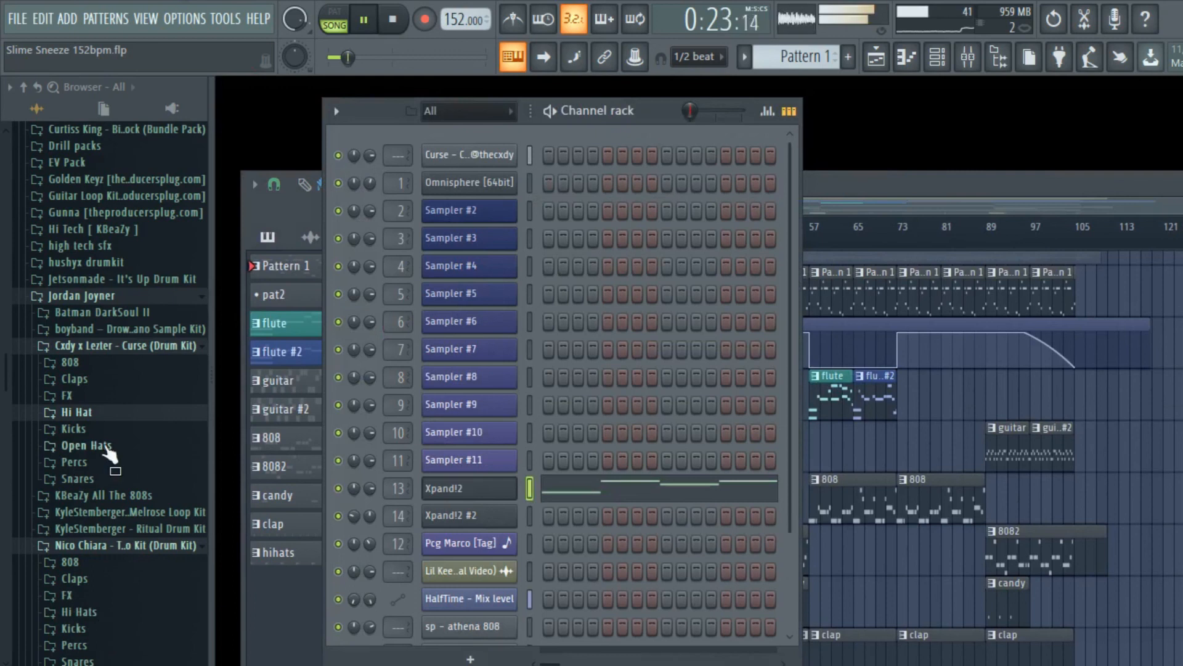
left_click(106, 449)
left_click(123, 521)
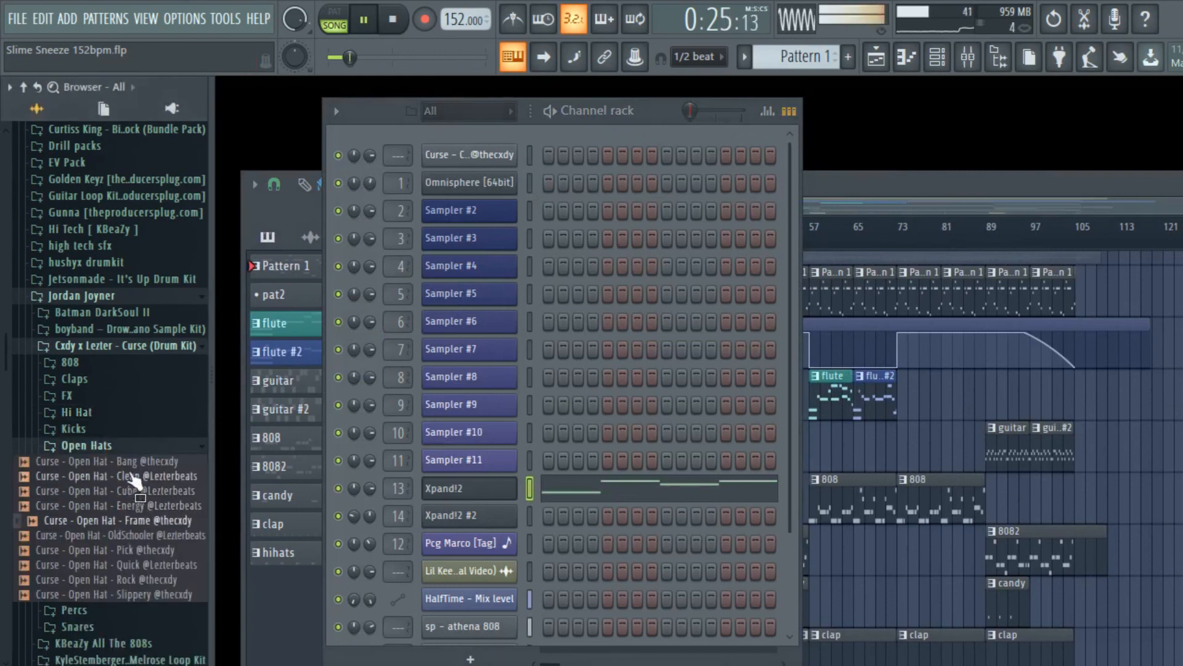
left_click(132, 413)
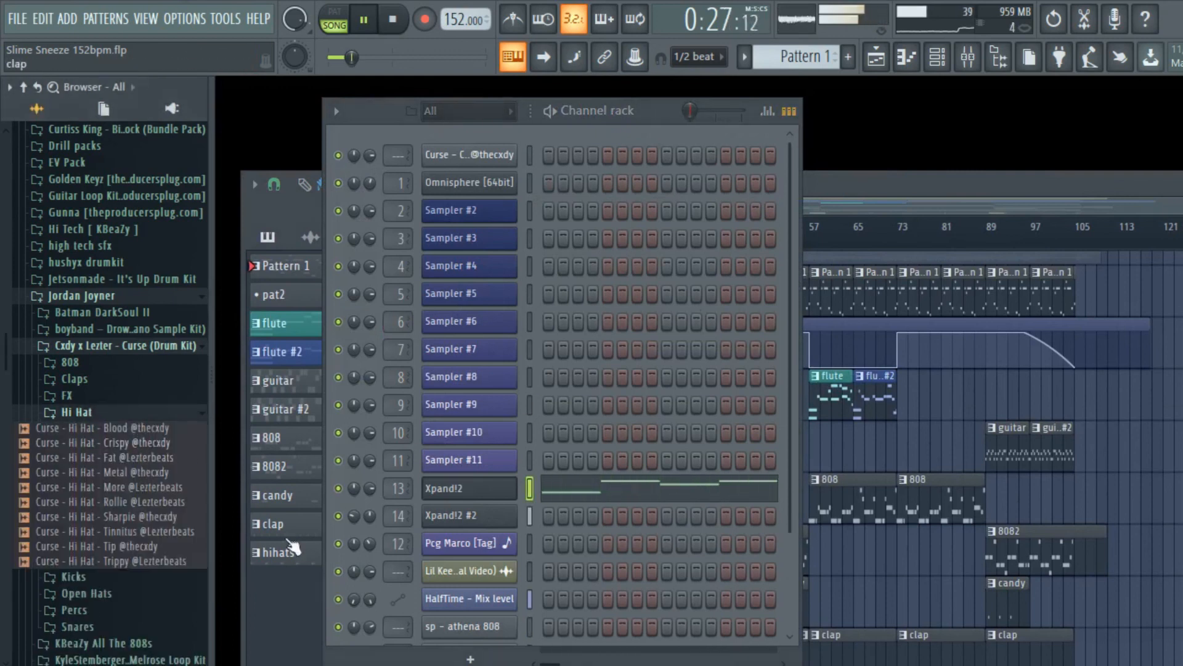
- Choose the hihats pattern as the Playlist clip source and paint it on Track 10 from bar 25 to bar 33
left_click(880, 190)
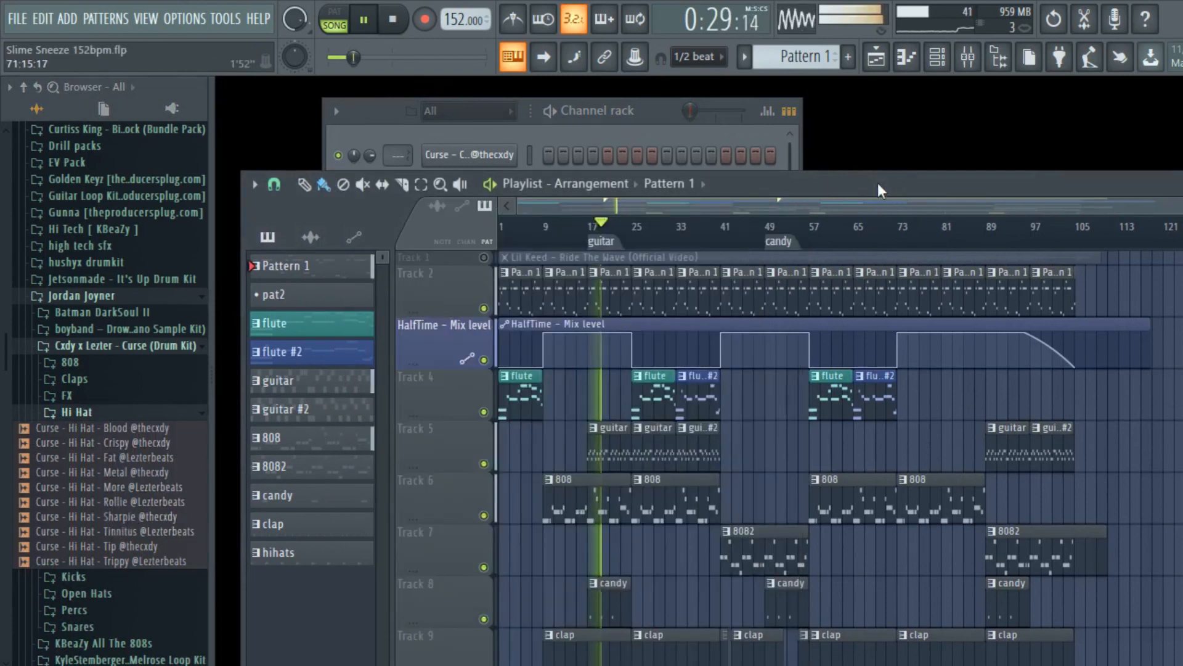
scroll(862, 277, "down", 2)
left_click(670, 183)
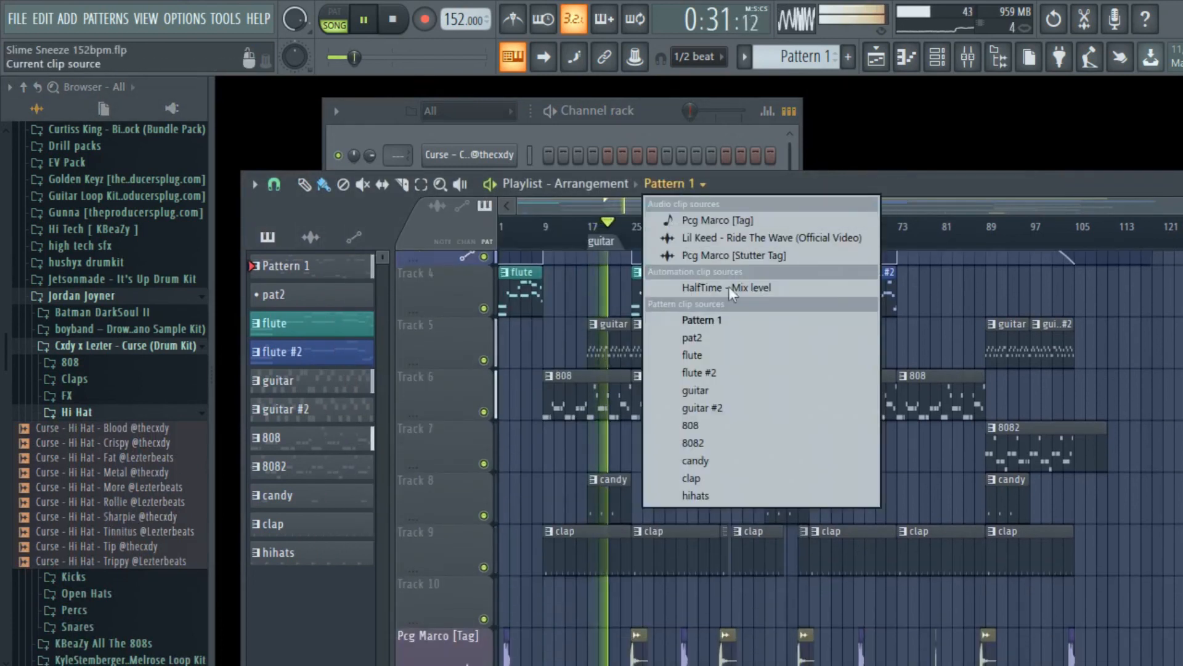
left_click(696, 495)
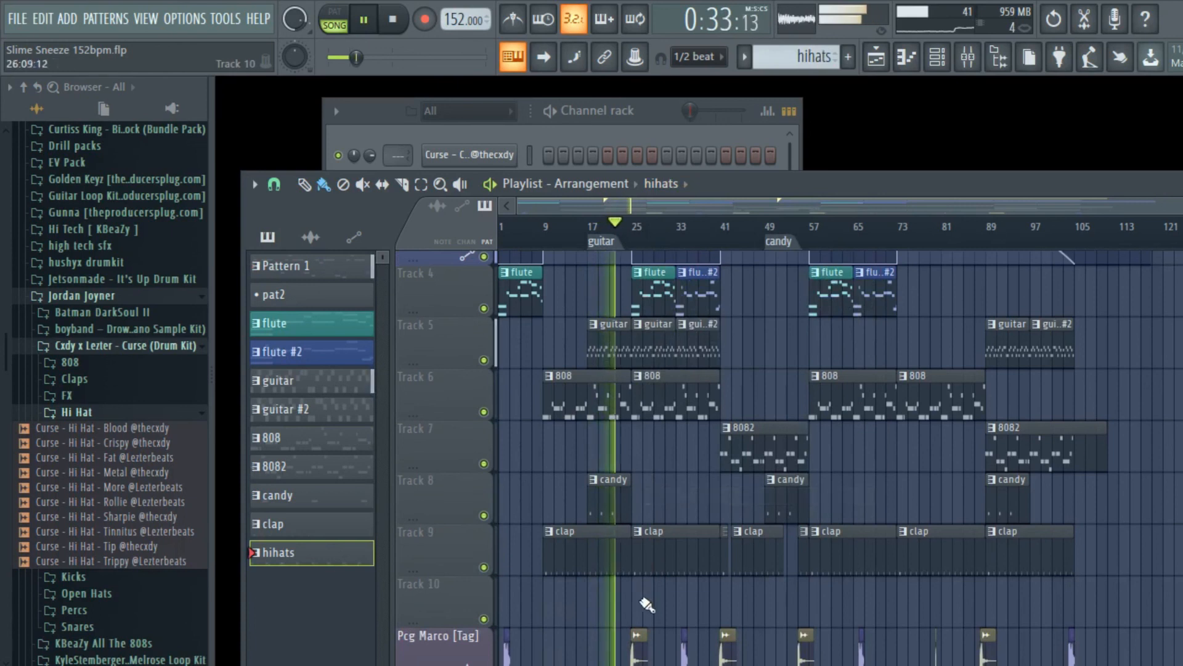
left_click(644, 602)
left_click_drag(644, 600, 681, 601)
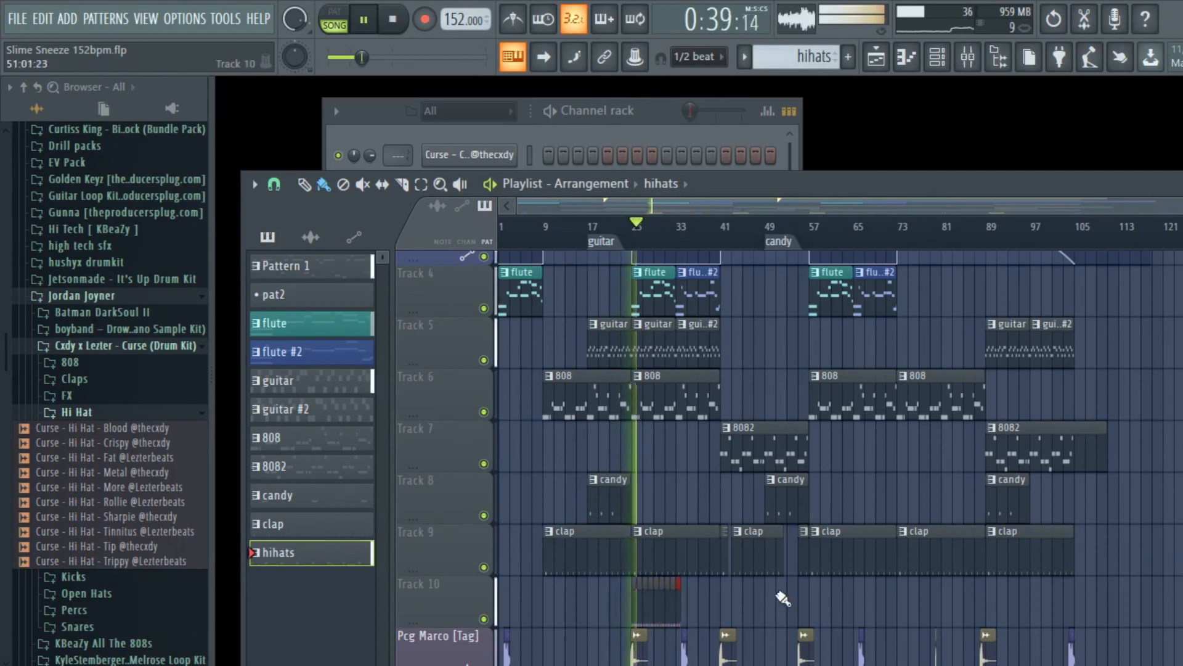
- Repeat the hihats clips on Track 10 so they cover bars 25 to 41 and bars 57 to 73
key("ctrl+b")
key("ctrl+b")
key("ctrl+b")
key("ctrl+b")
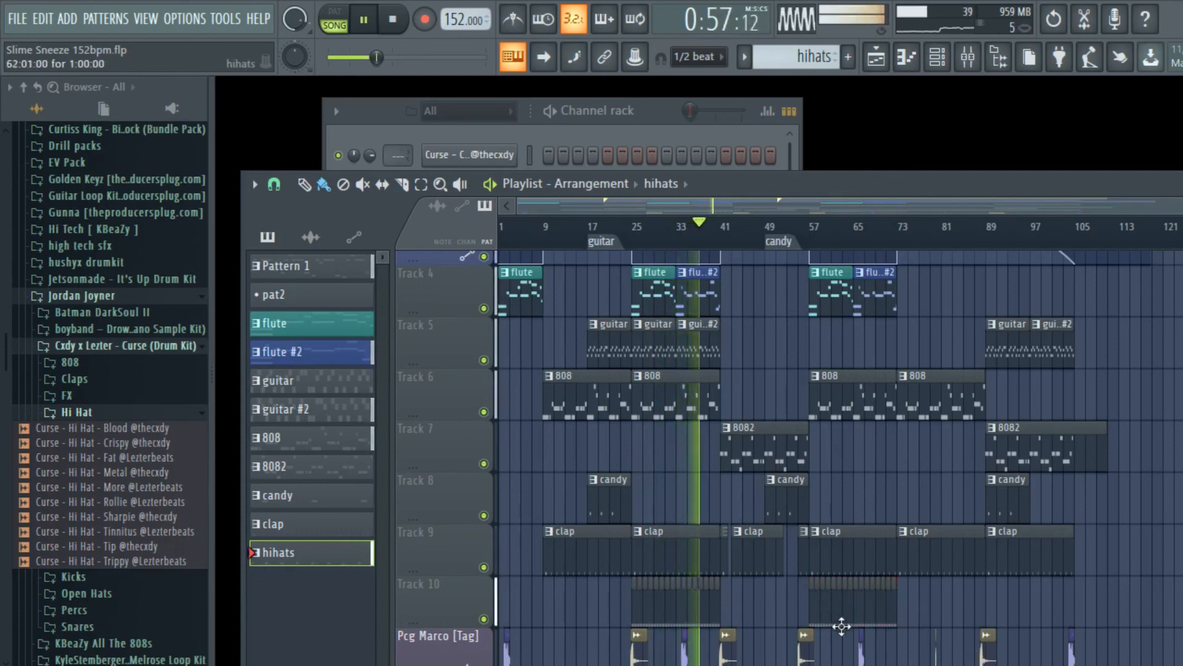
scroll(708, 305, "down", 2)
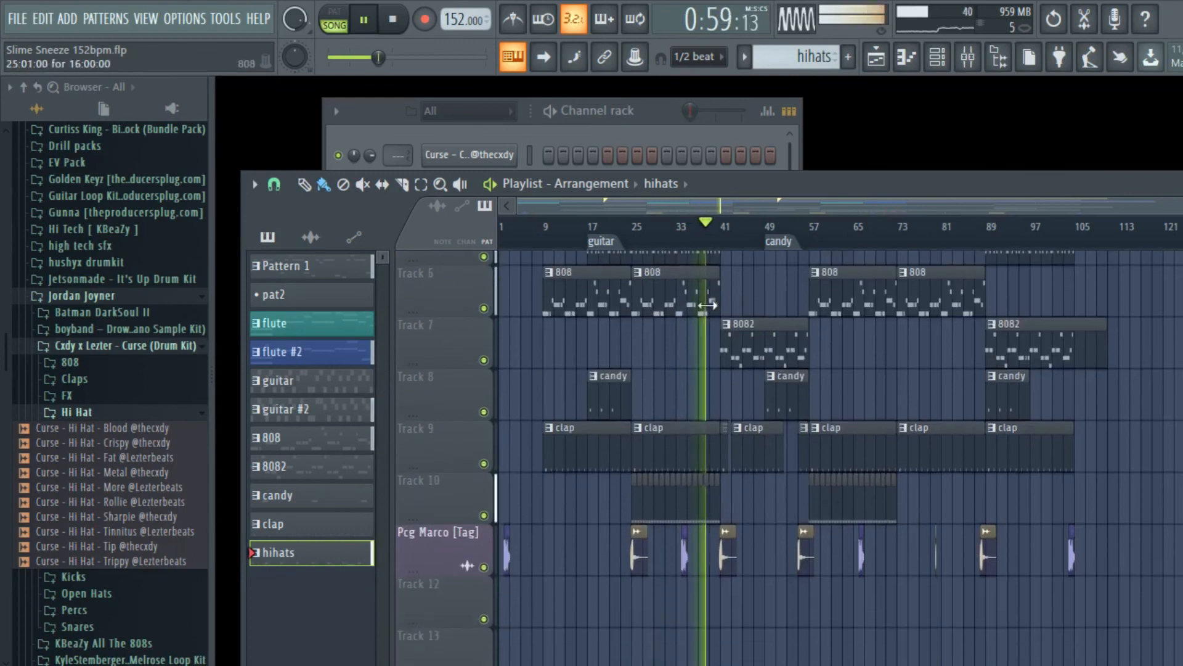